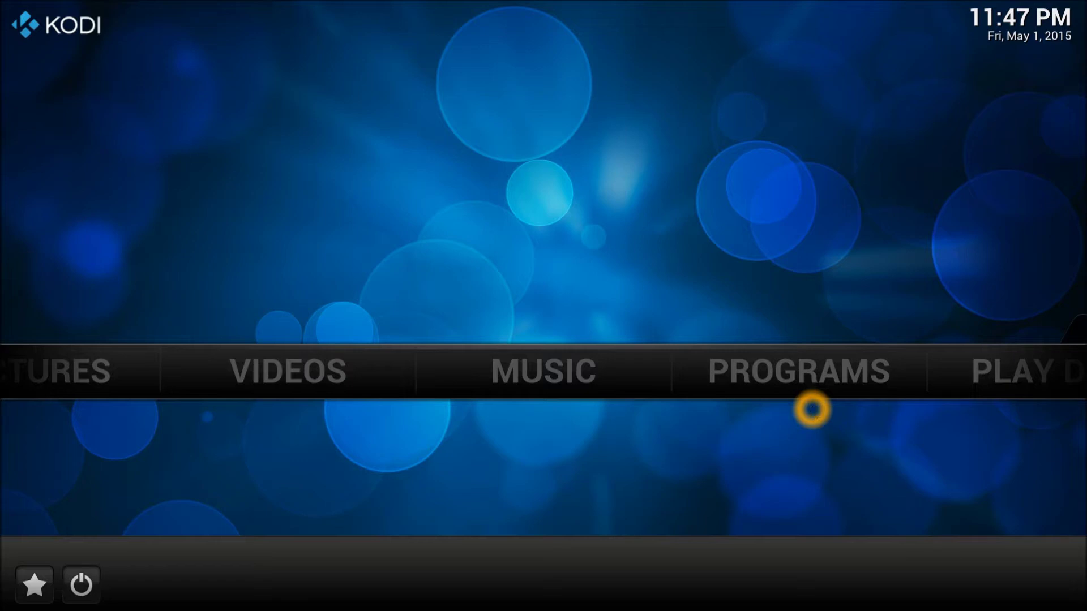
left_click(802, 380)
left_click(818, 369)
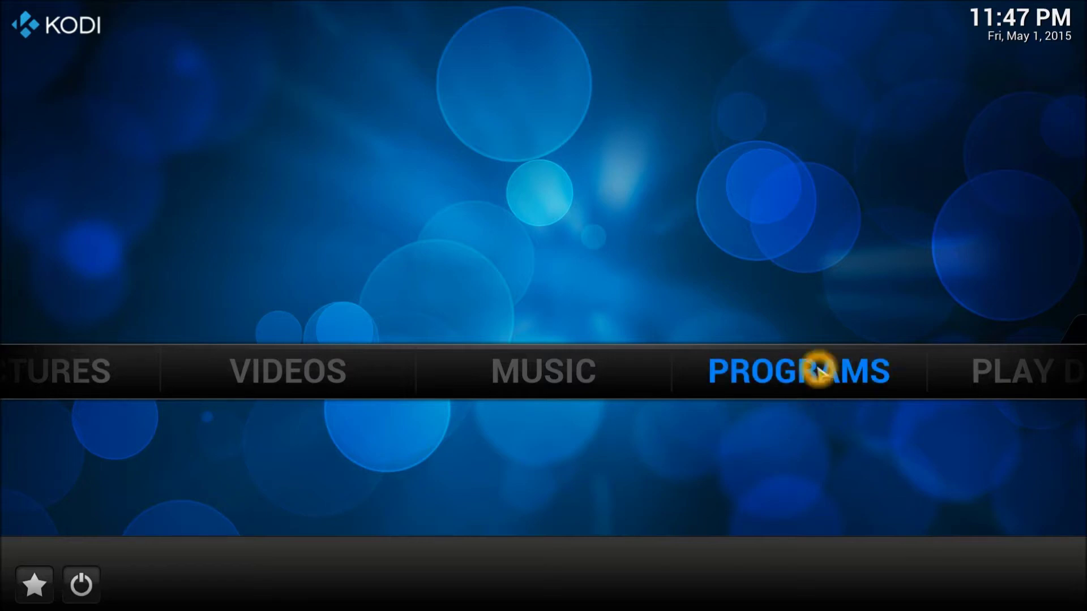
scroll(818, 370, "down", 1)
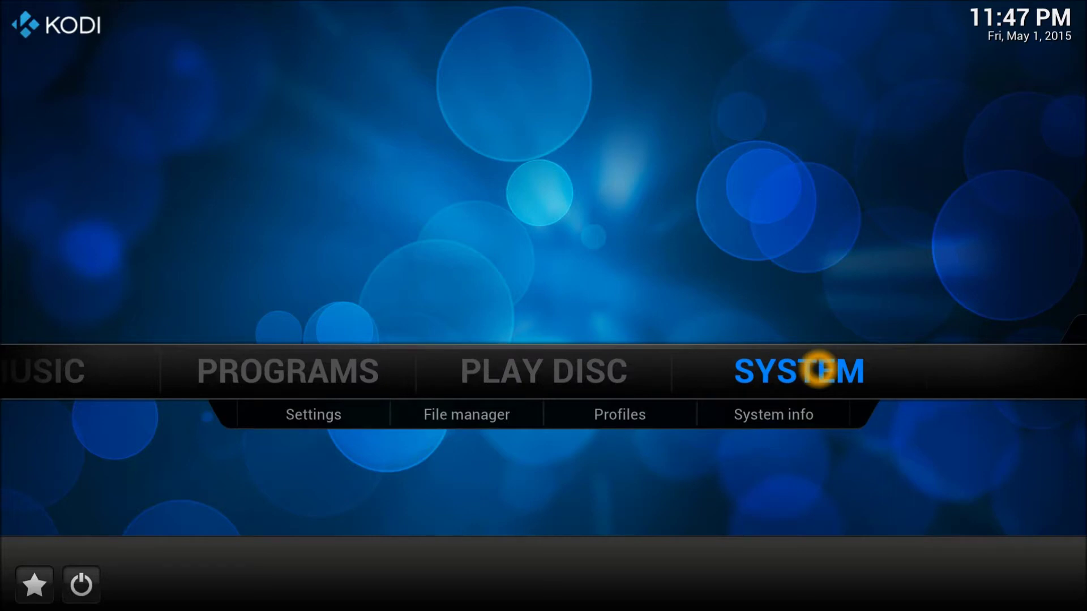
key("Down")
key("Right")
key("Return")
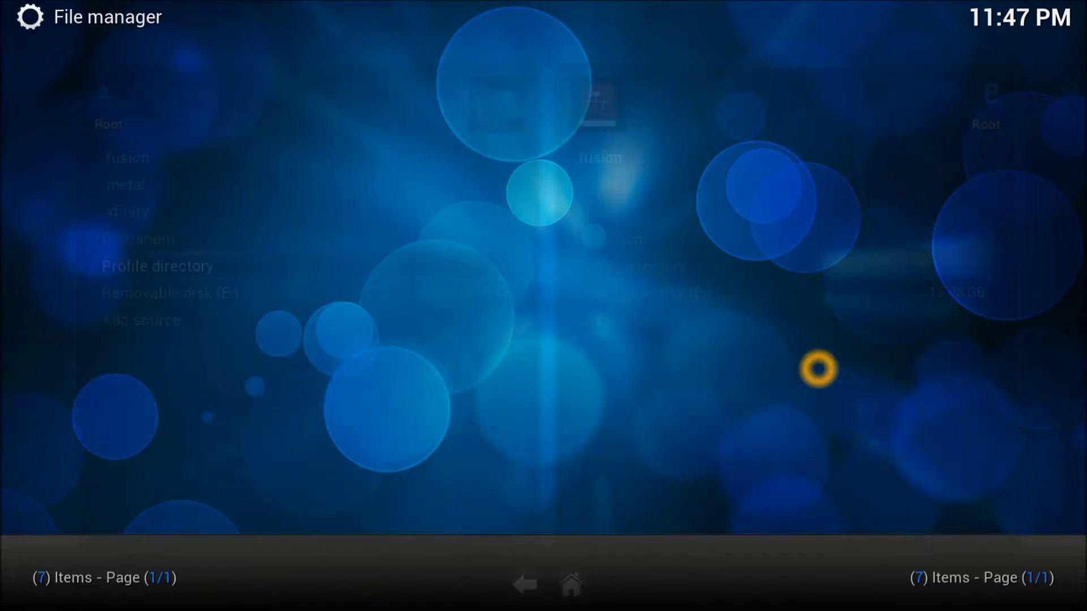
key("Down")
key("Down")
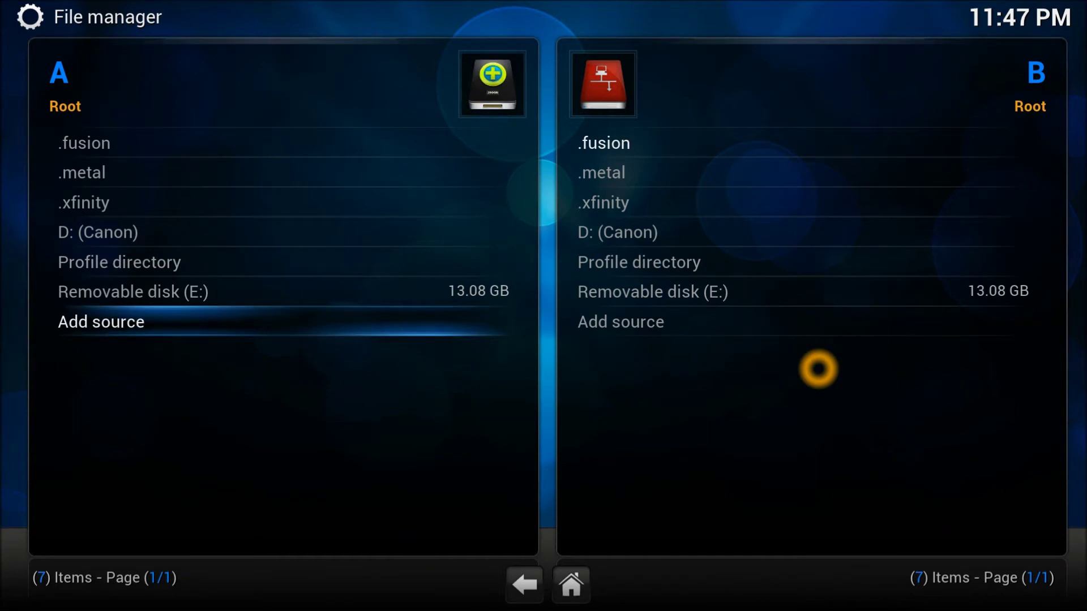
key("Return")
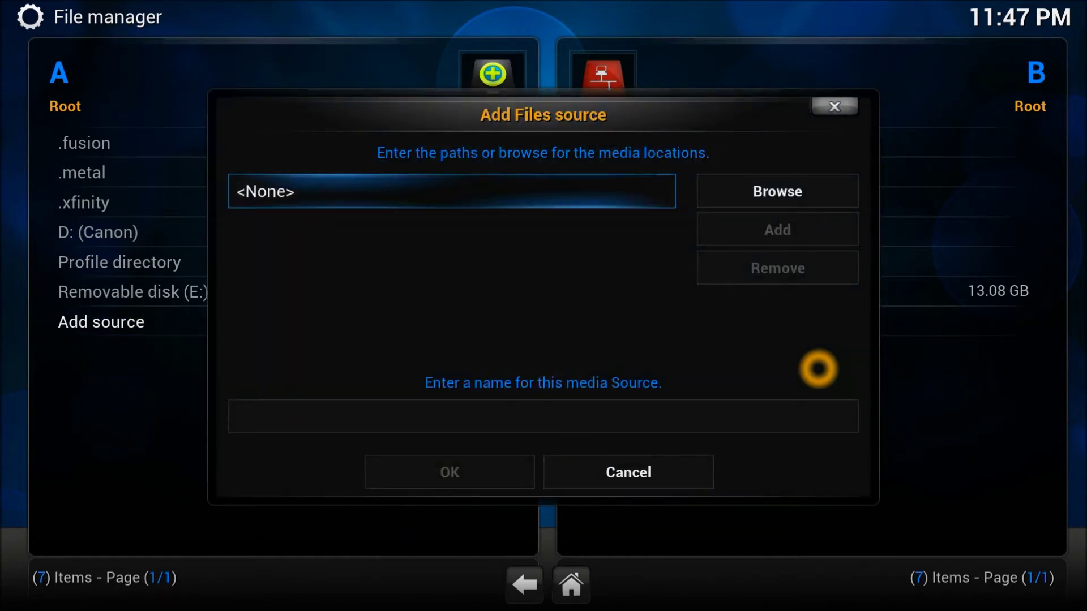
key("Return")
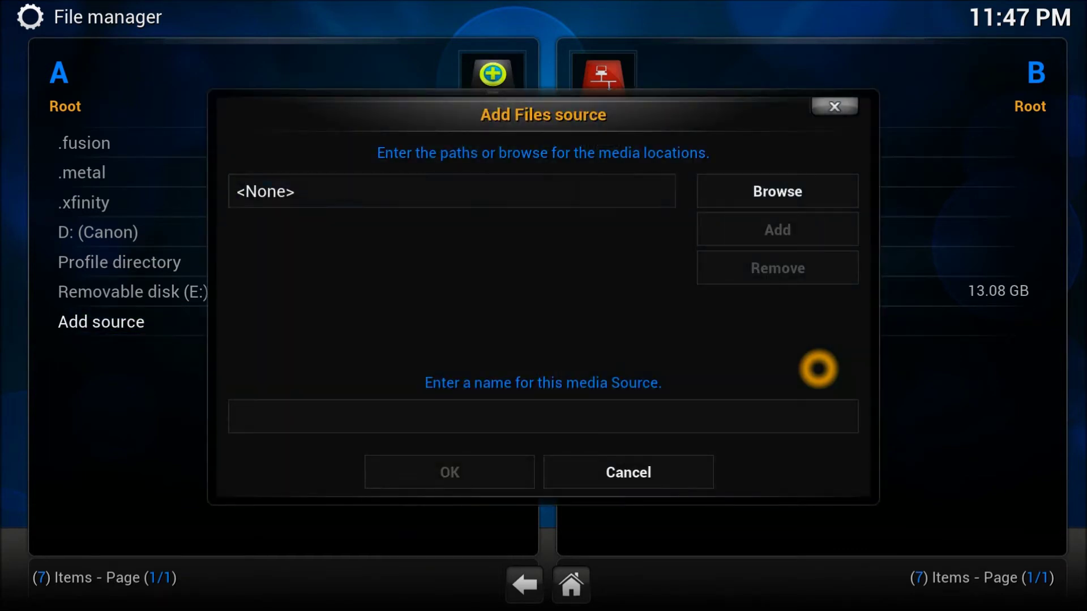
type("http://")
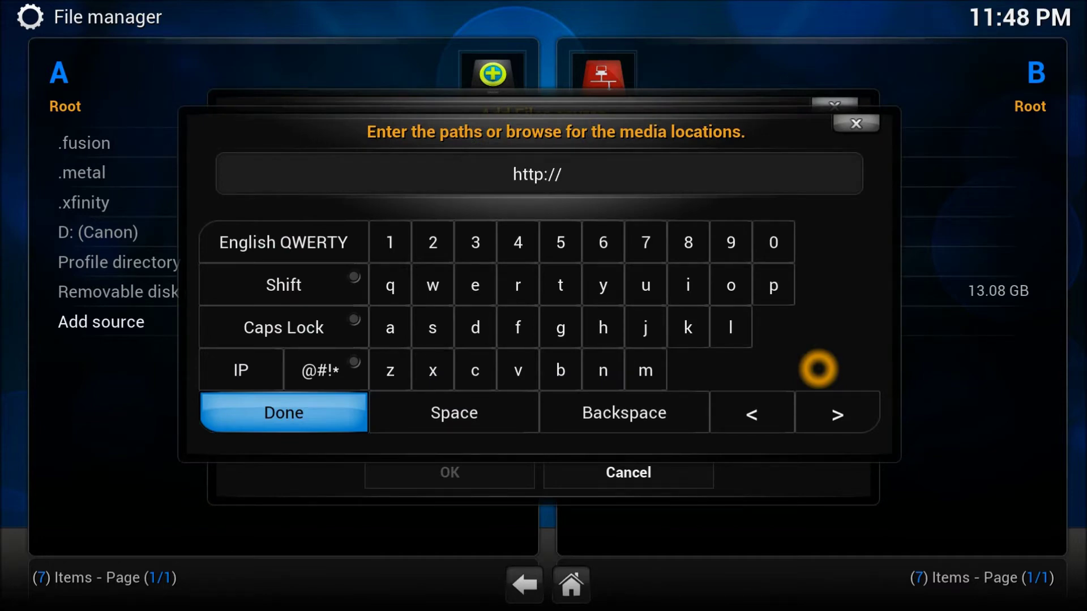
type("liha")
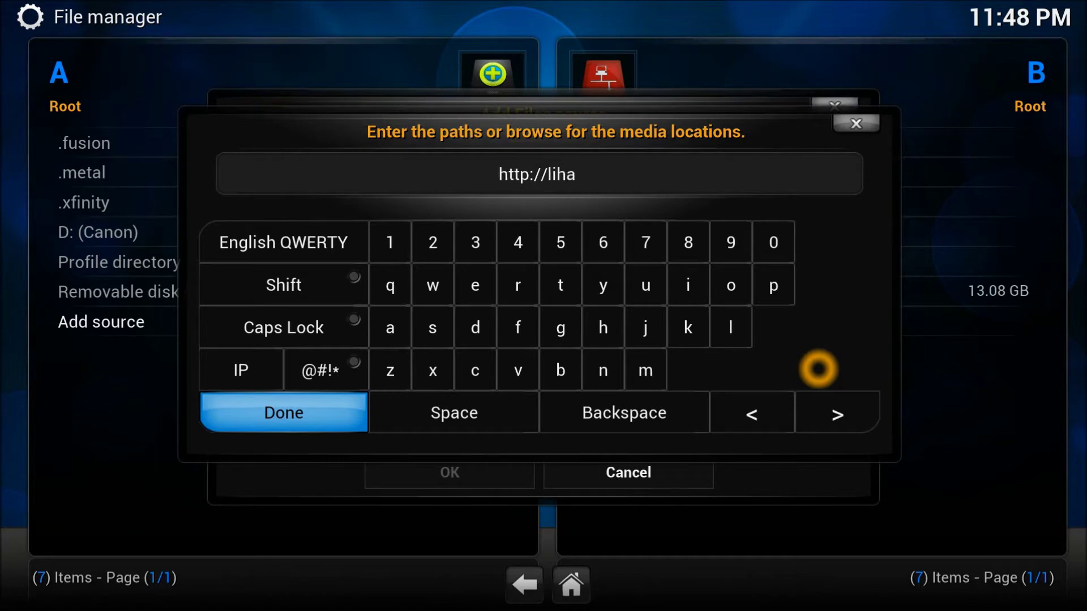
type("ttv")
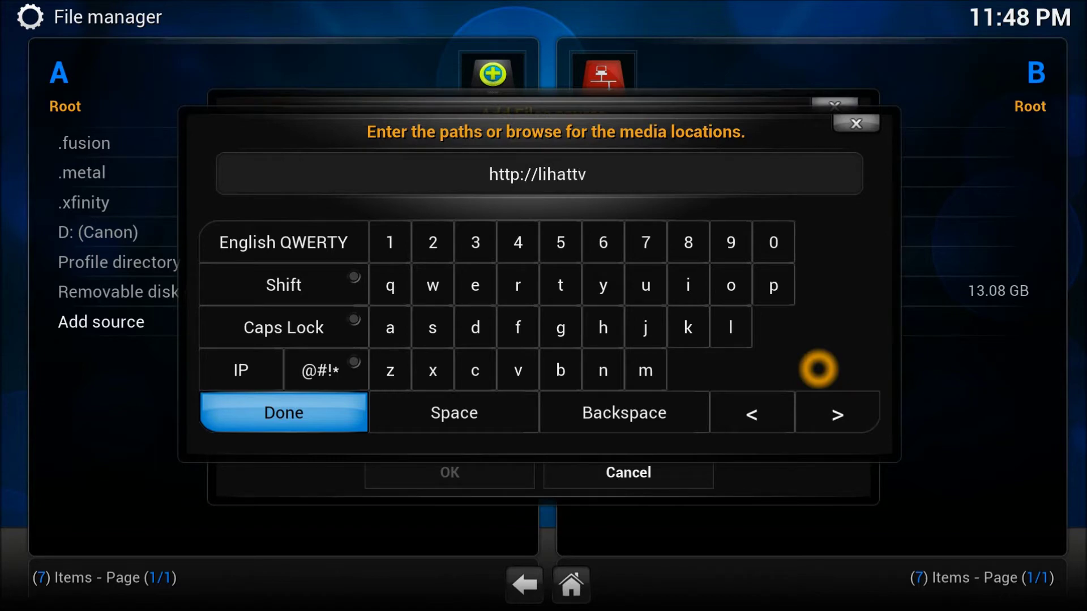
type(".co")
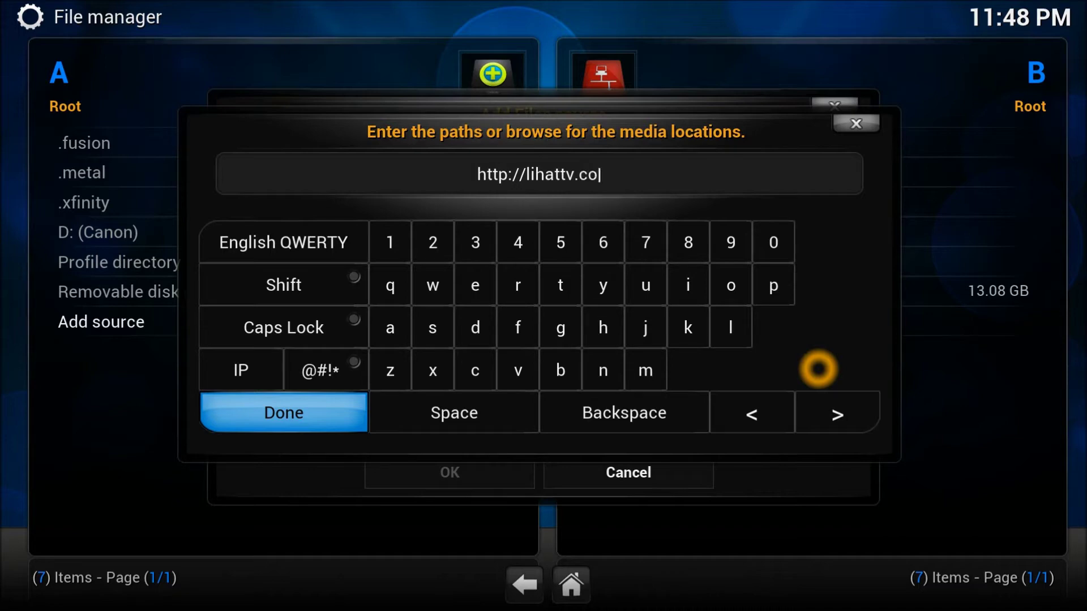
type("m/i")
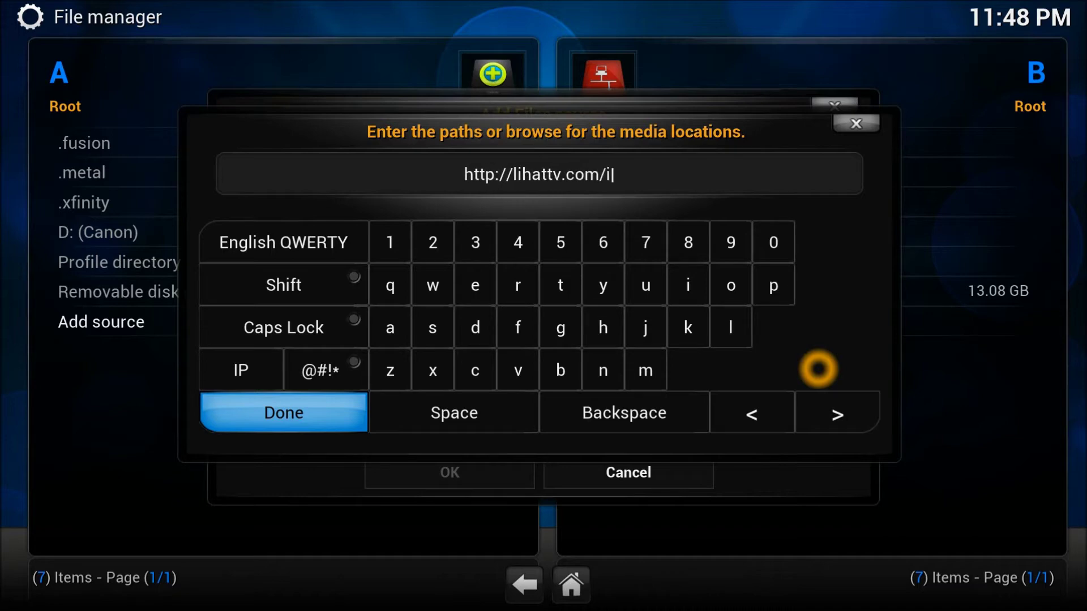
type("nst")
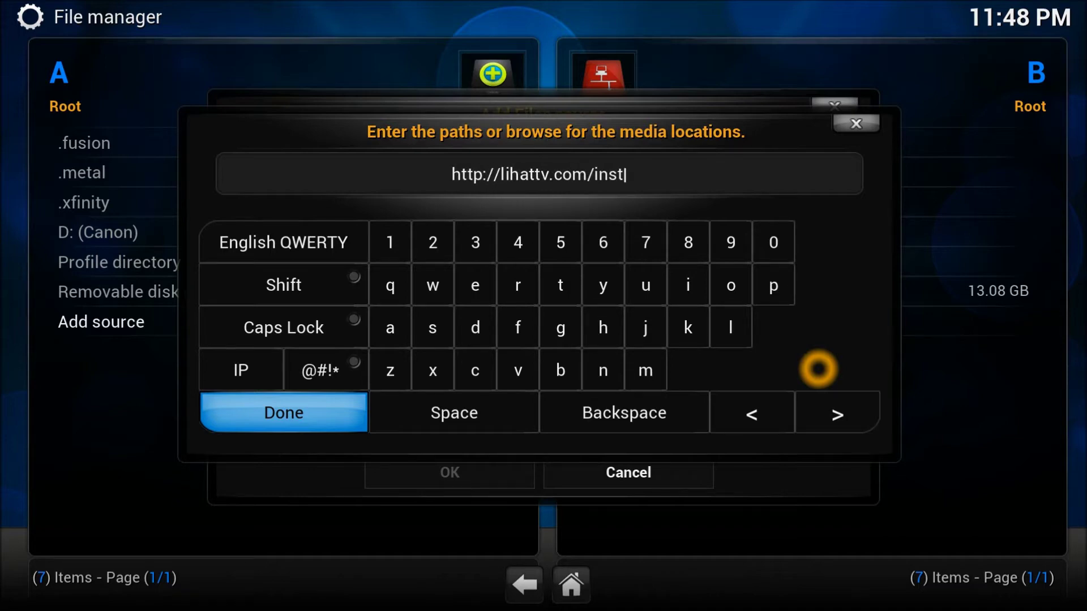
type("all")
key("Return")
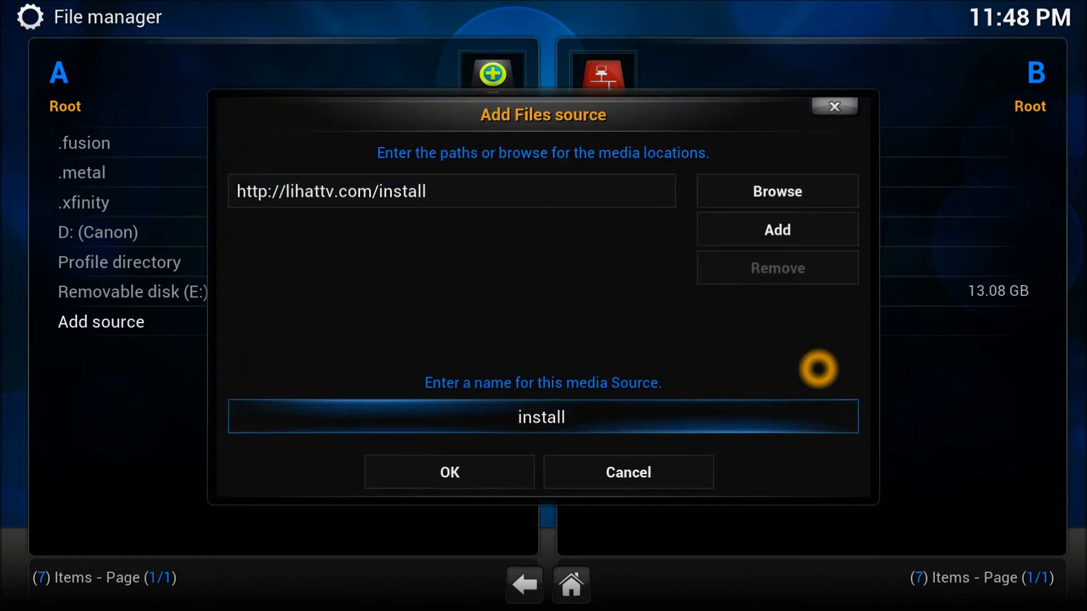
Name the source 'lihattv' and save it.
key("BackSpace")
key("BackSpace")
key("BackSpace")
key("BackSpace")
key("BackSpace")
key("BackSpace")
key("BackSpace")
type("lihattv")
key("Down")
key("Return")
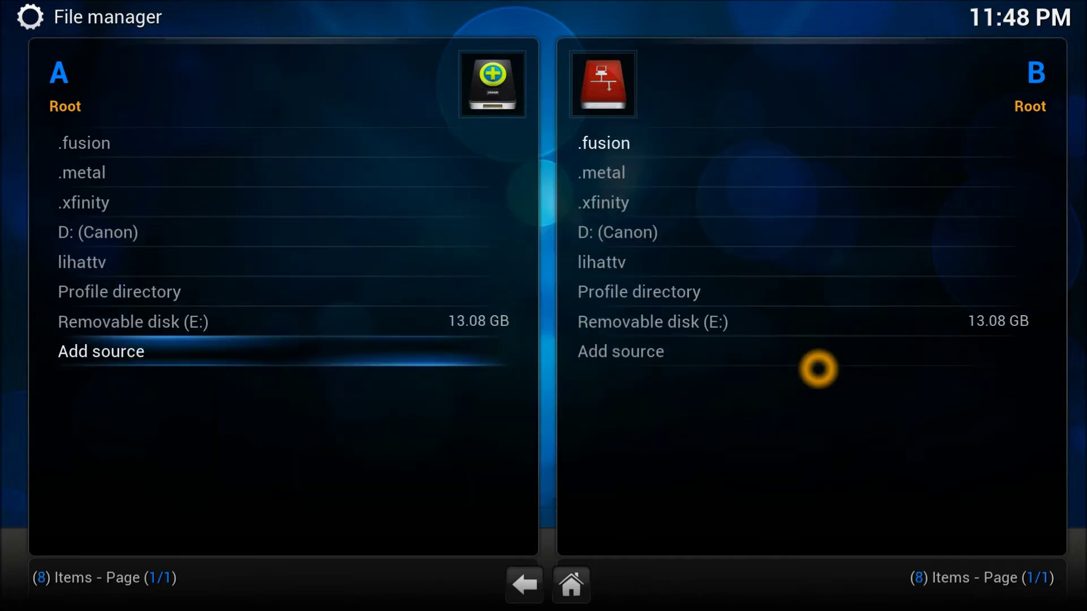
Go to Settings > Add-ons > Install from zip file.
key("Escape")
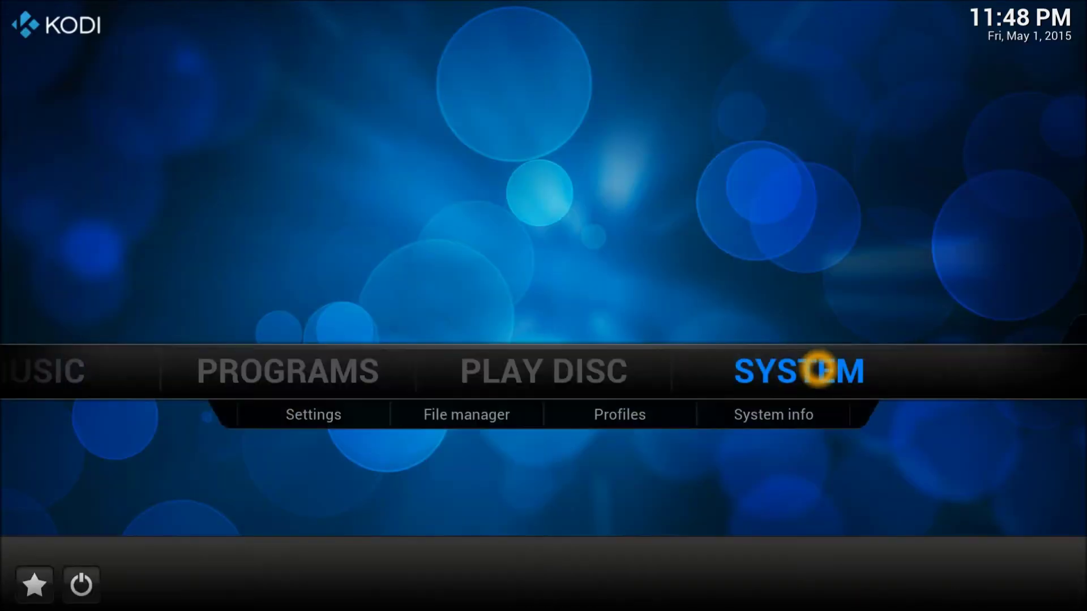
key("Down")
key("Left")
key("Return")
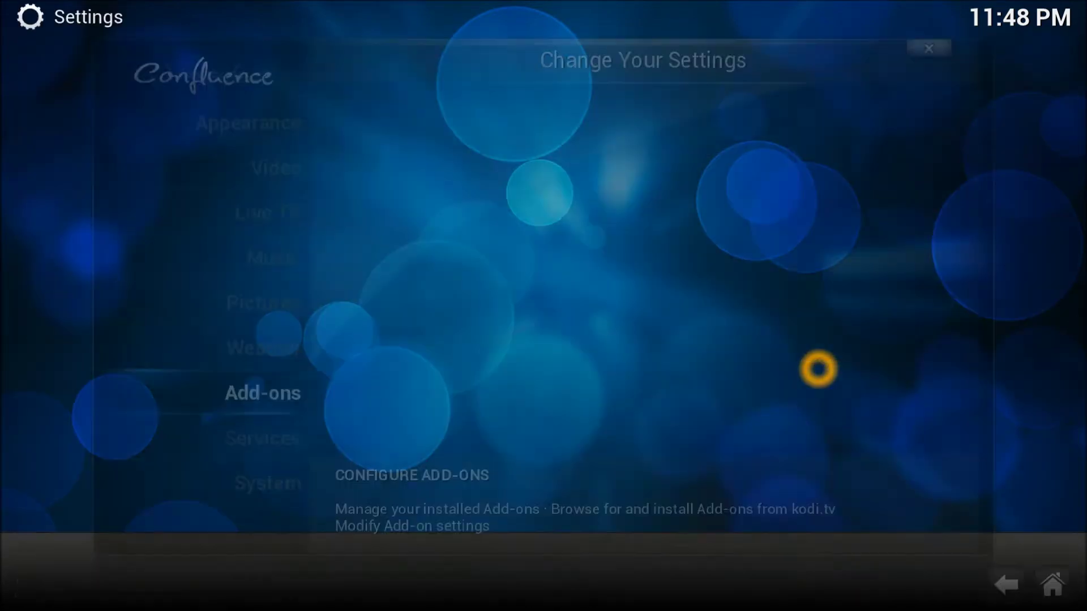
key("Return")
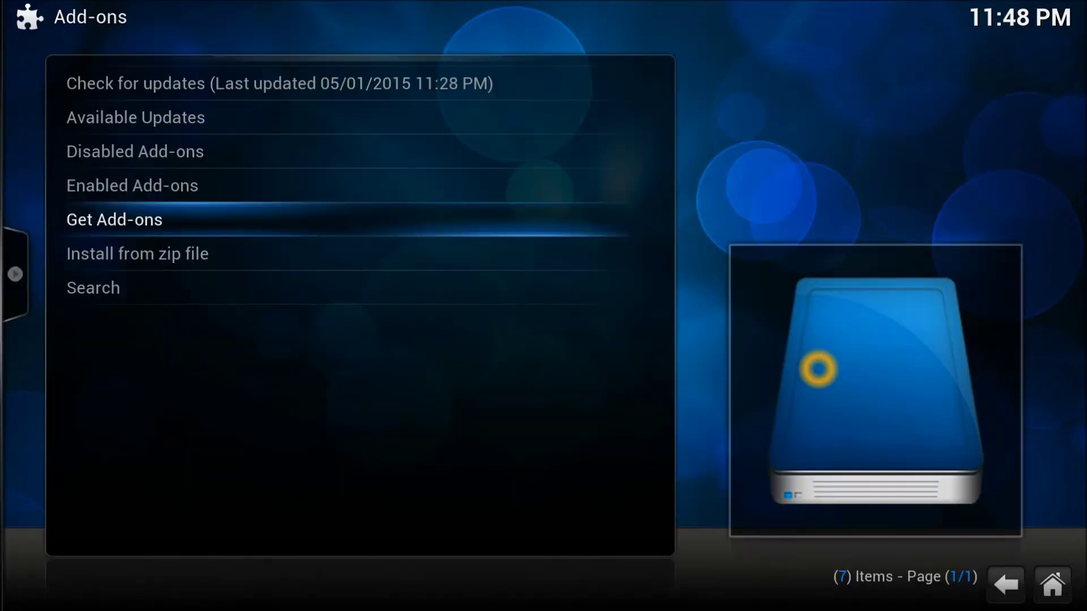
key("Down")
key("Return")
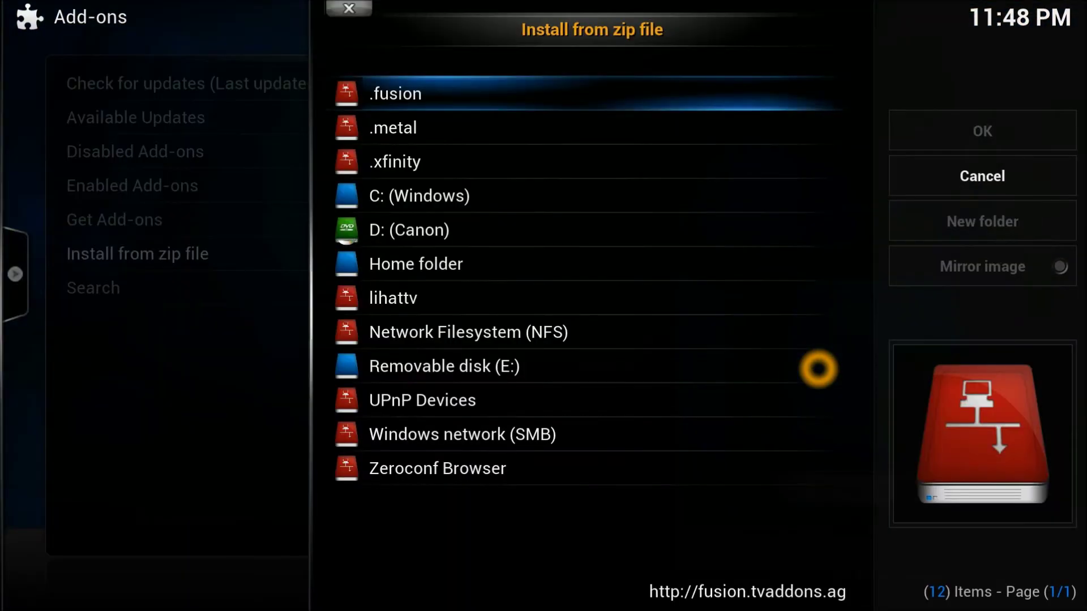
Install XBMC Kodi Add-ons.zip from the lihattv source.
key("Down")
key("Down")
key("Down")
key("Down")
key("Down")
key("Down")
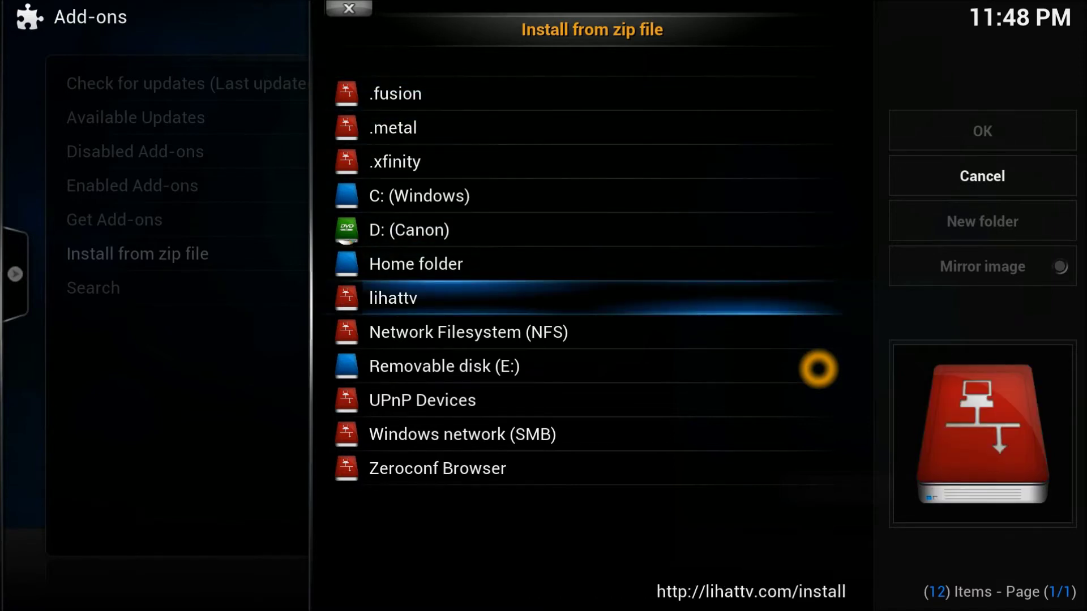
key("Return")
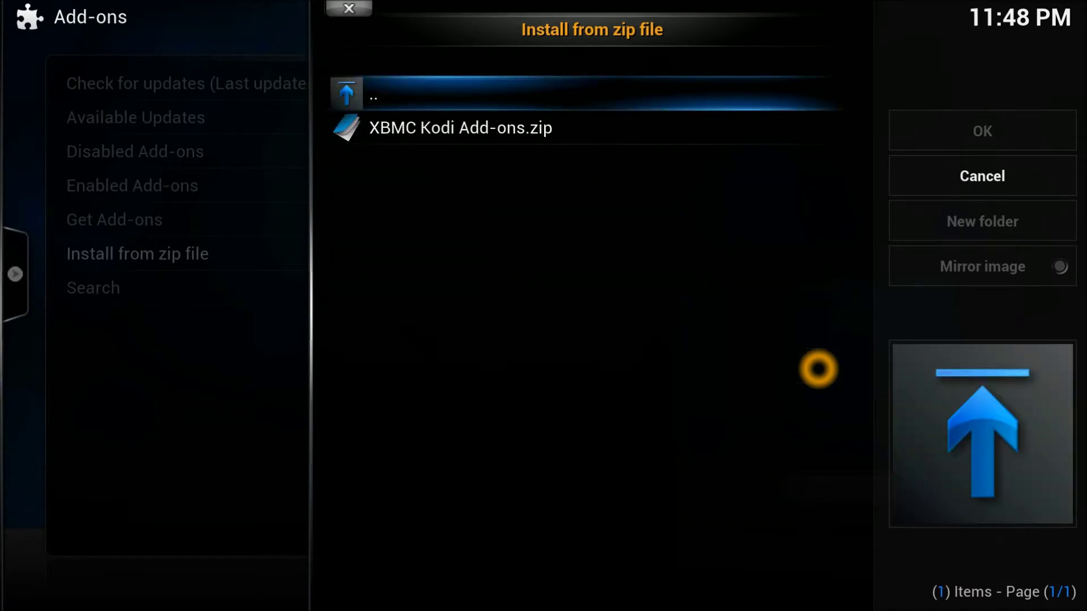
key("Down")
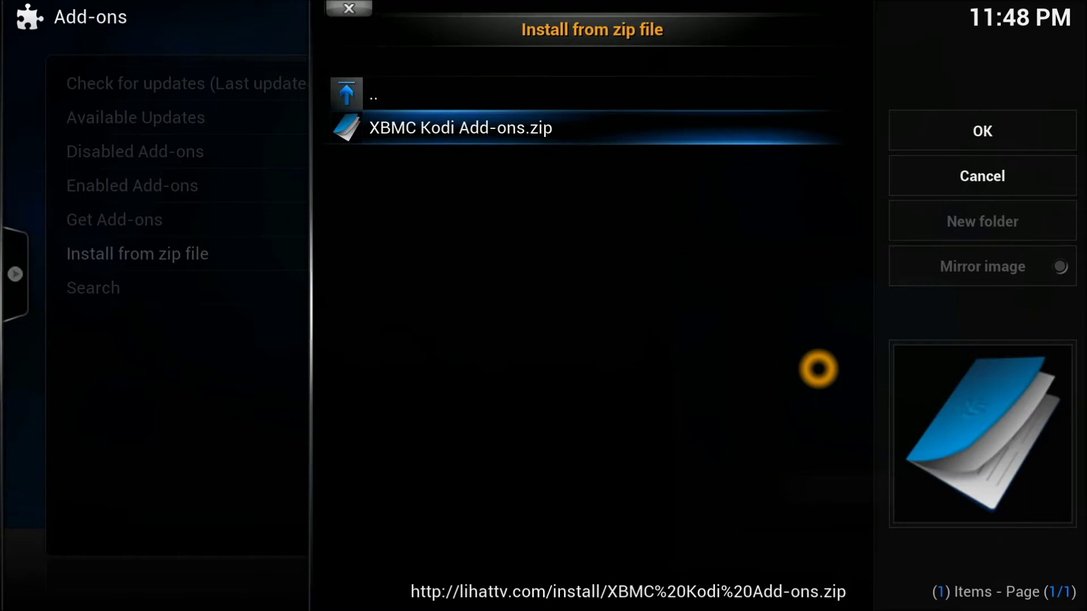
key("Return")
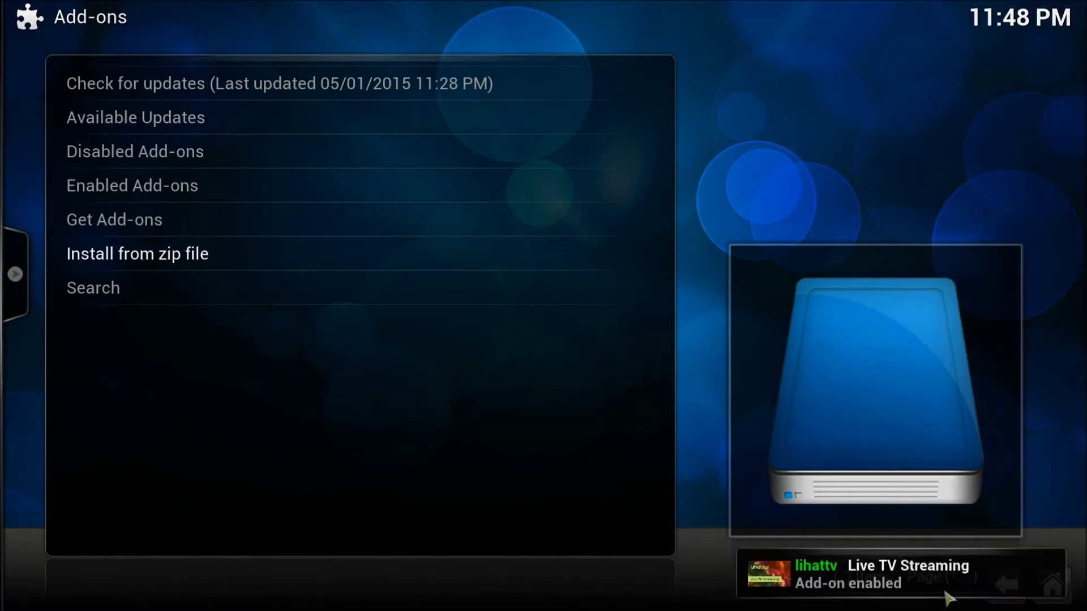
left_click(820, 588)
left_click(836, 588)
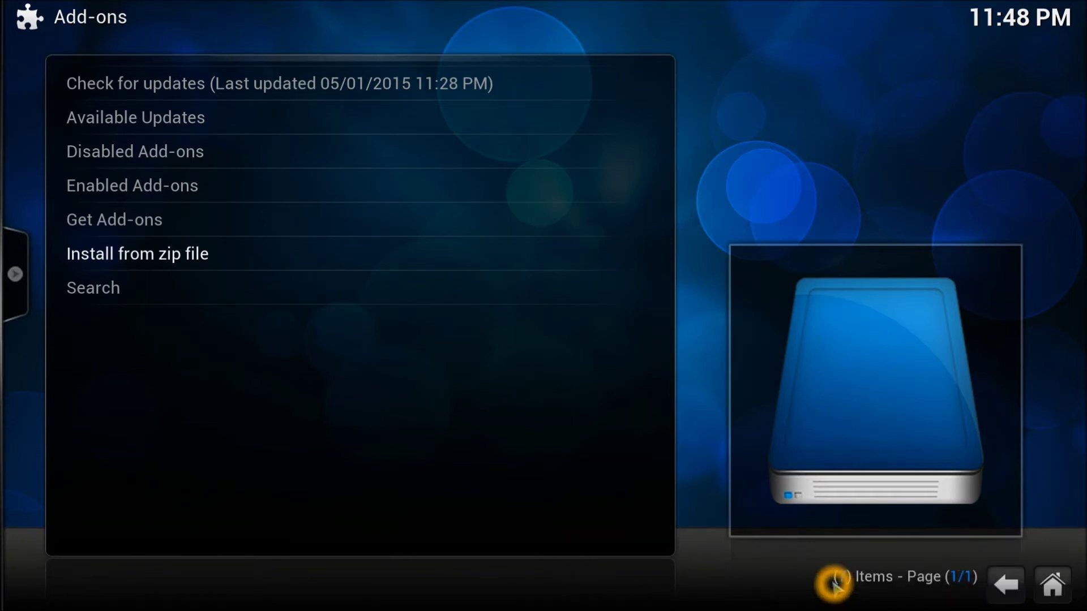
Go to Videos > Add-ons and select the lihattv Live TV Streaming add-on.
right_click(834, 586)
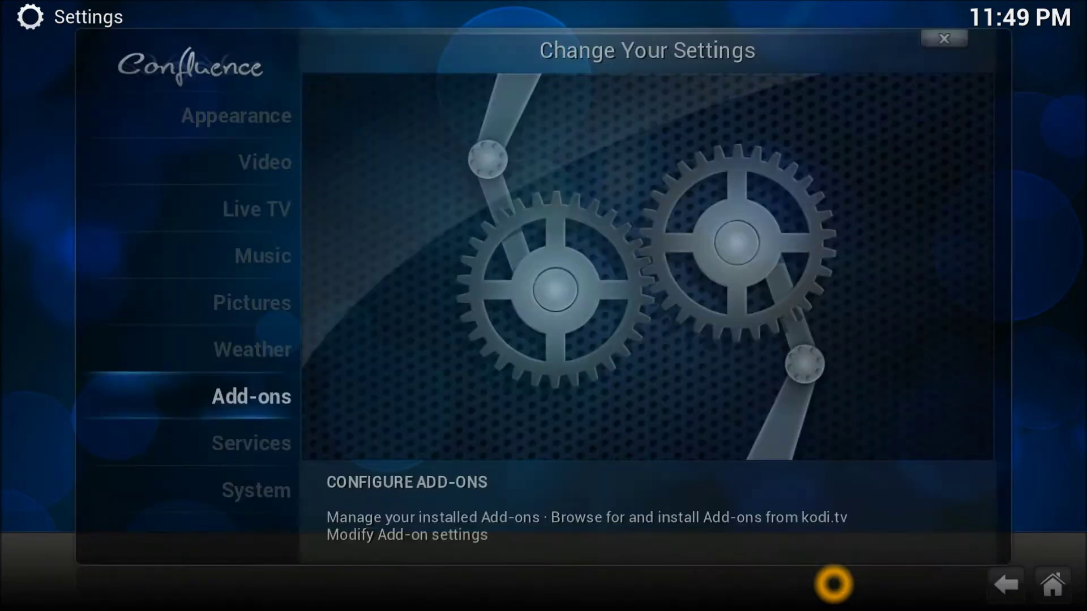
right_click(834, 584)
key("Left")
key("Left")
key("Left")
key("Left")
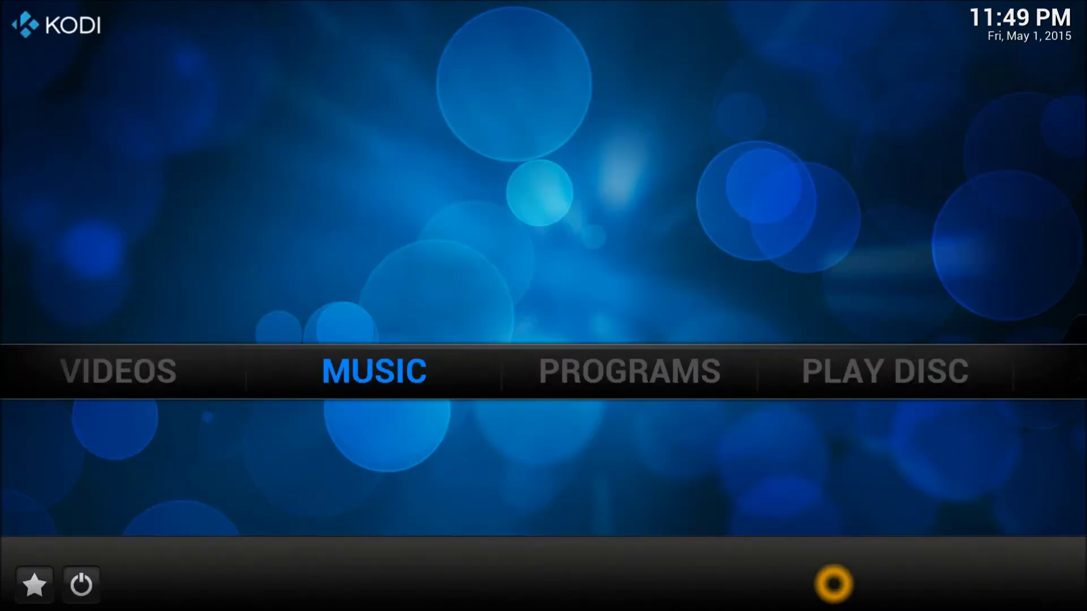
key("Down")
key("Right")
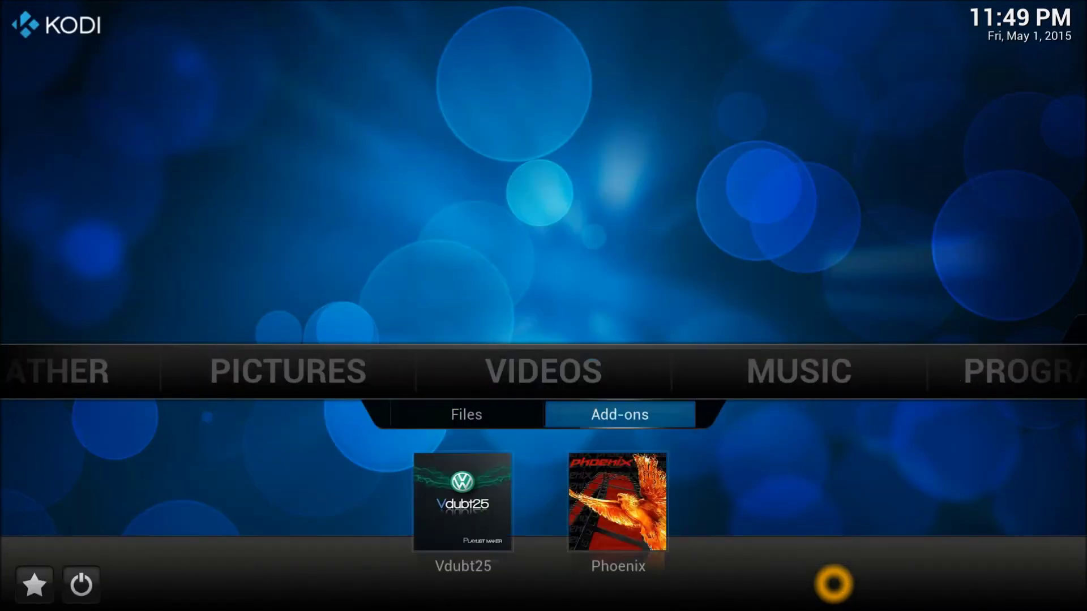
key("Return")
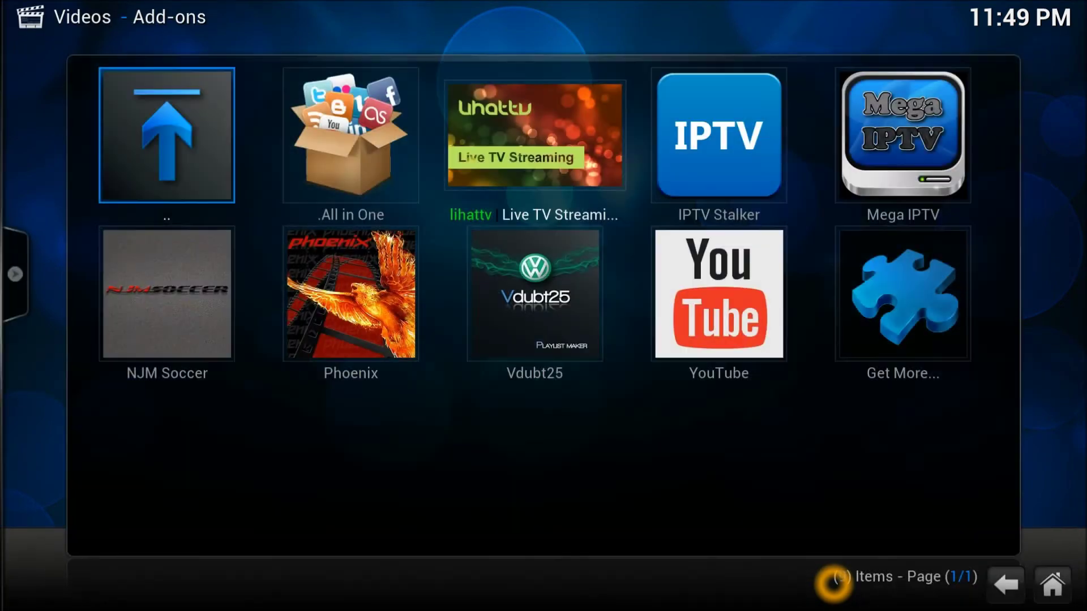
key("Right")
key("Right")
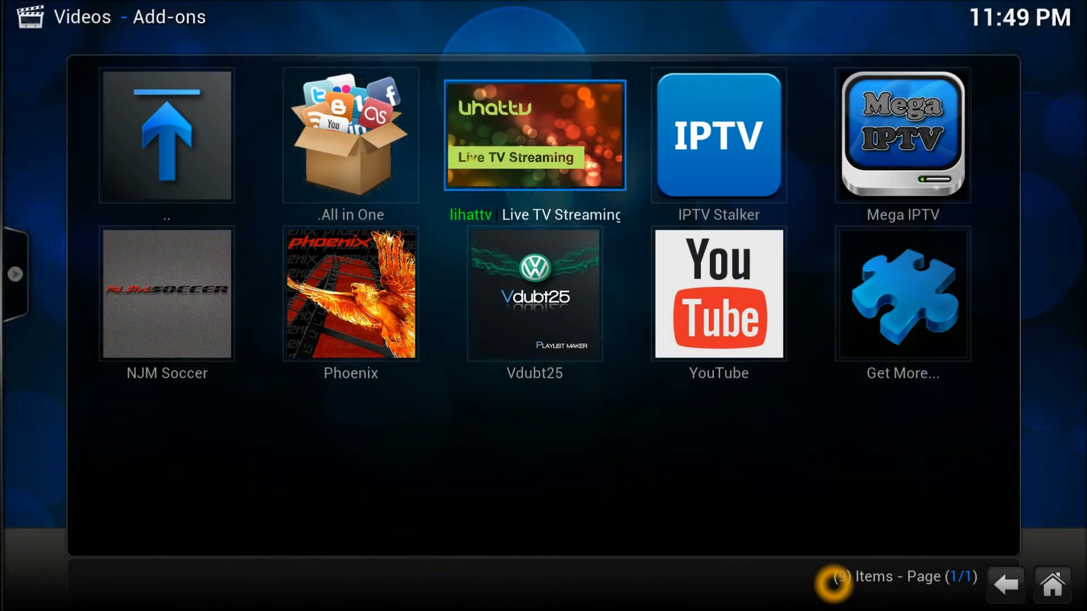
View the lihattv add-on's Add-on Information, then close it.
right_click(557, 227)
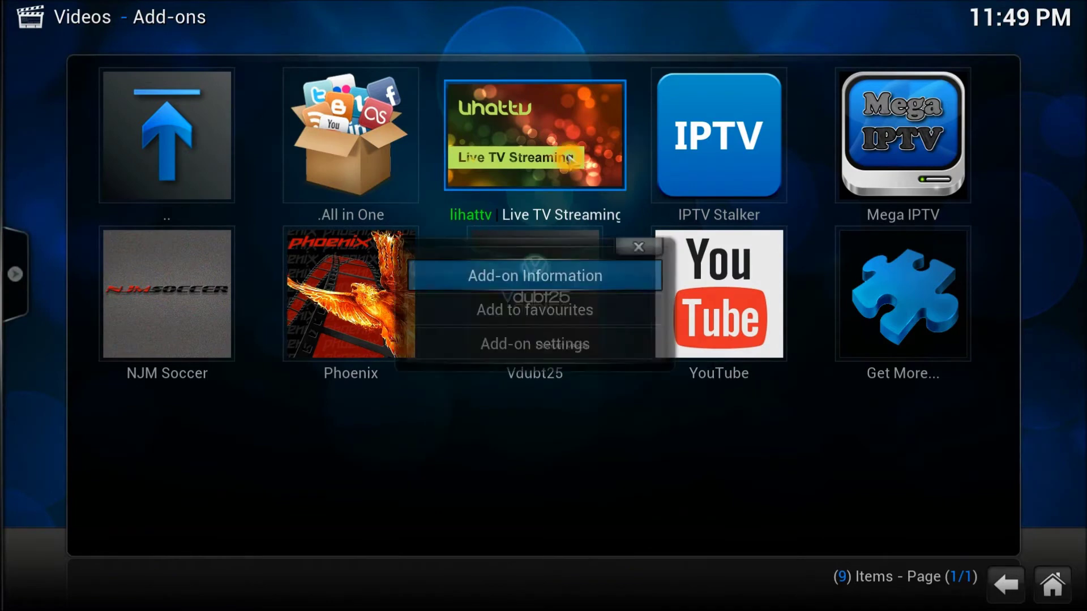
left_click(529, 275)
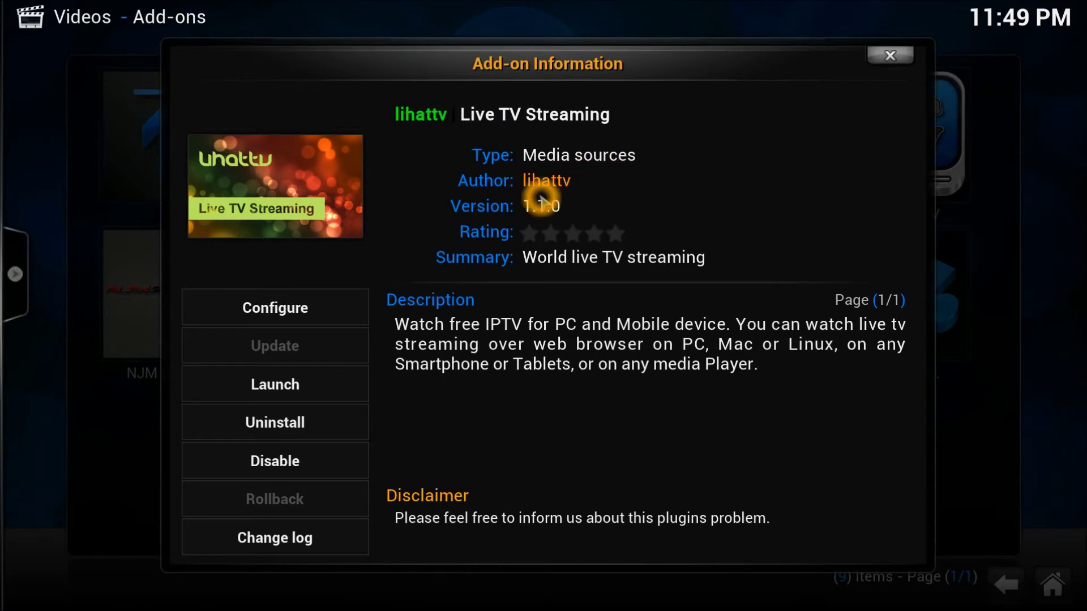
left_click(524, 225)
left_click(574, 223)
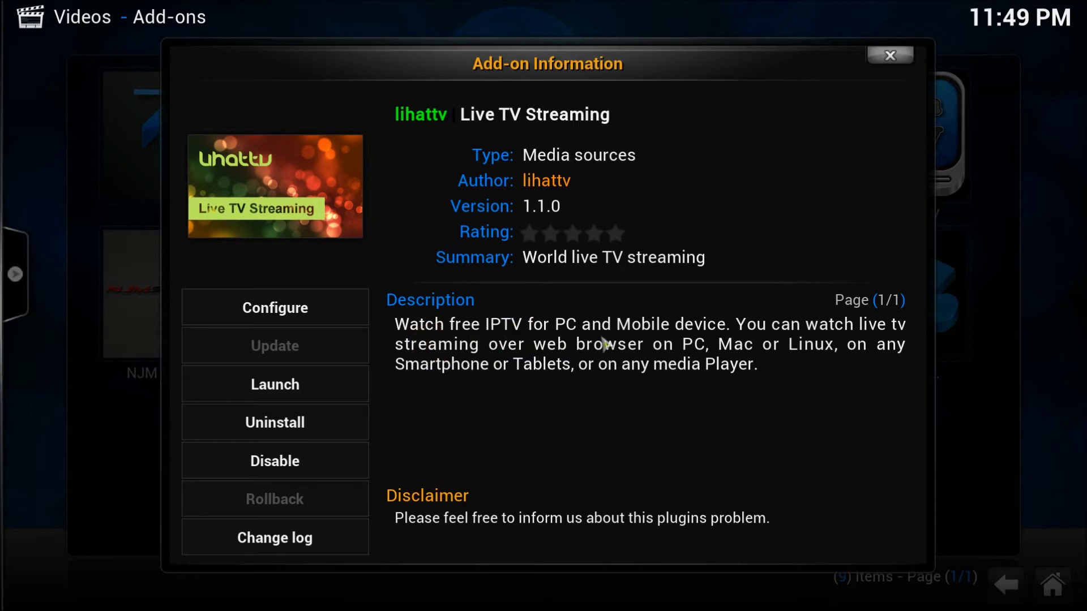
left_click(793, 339)
left_click(745, 378)
left_click(746, 383)
left_click(769, 383)
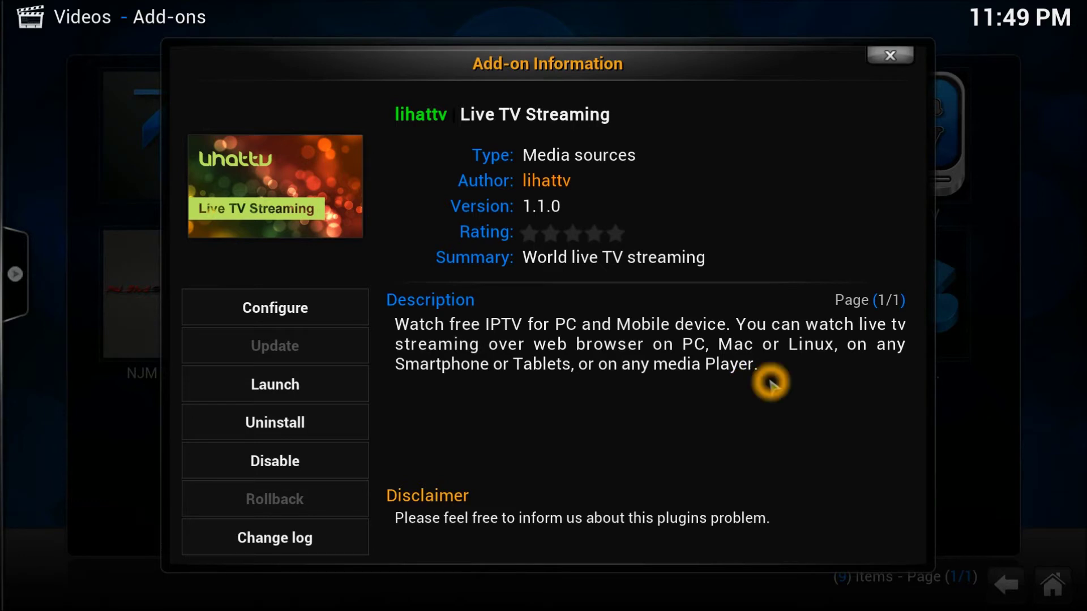
left_click(587, 382)
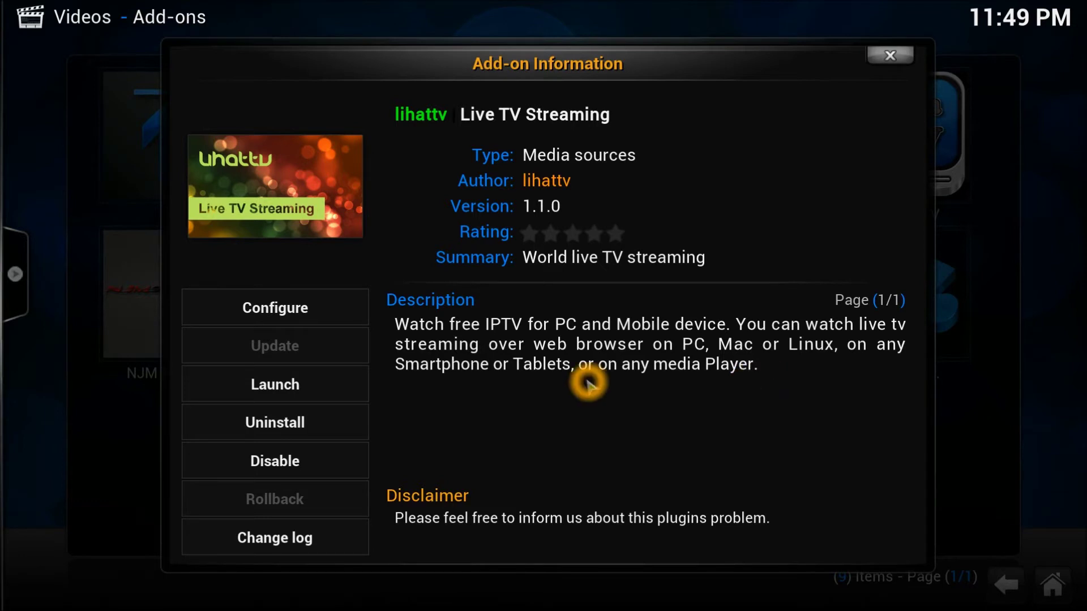
right_click(587, 382)
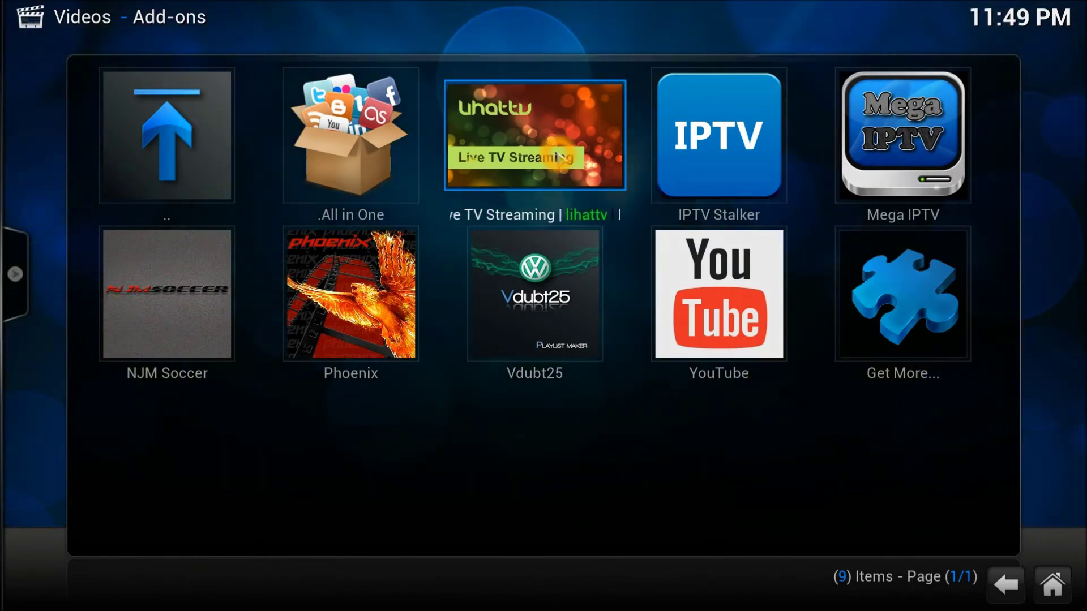
Launch lihattv and open its Search prompt.
left_click(560, 156)
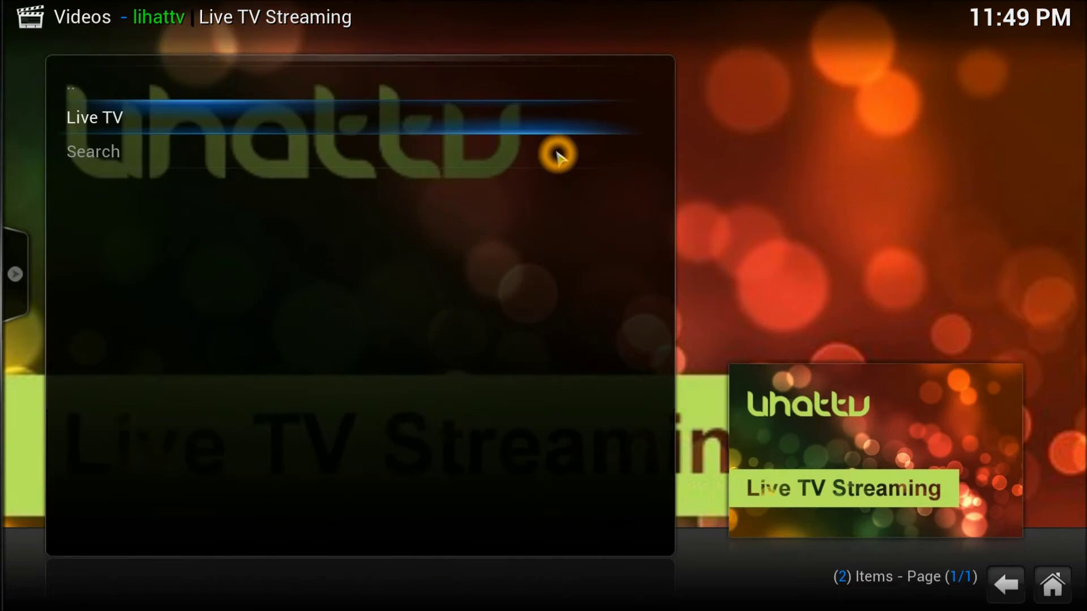
key("Down")
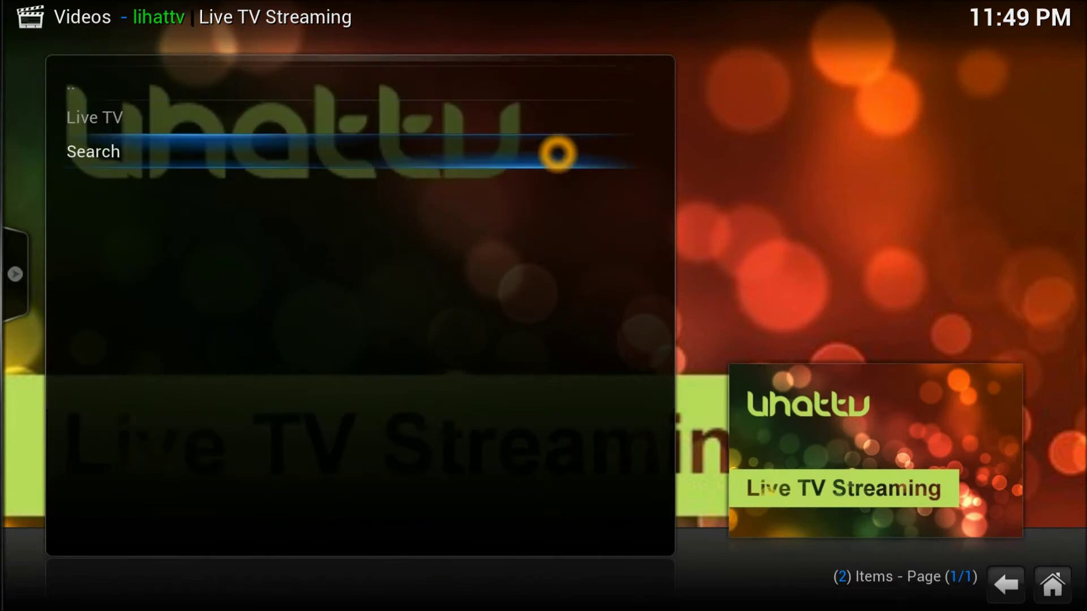
key("Return")
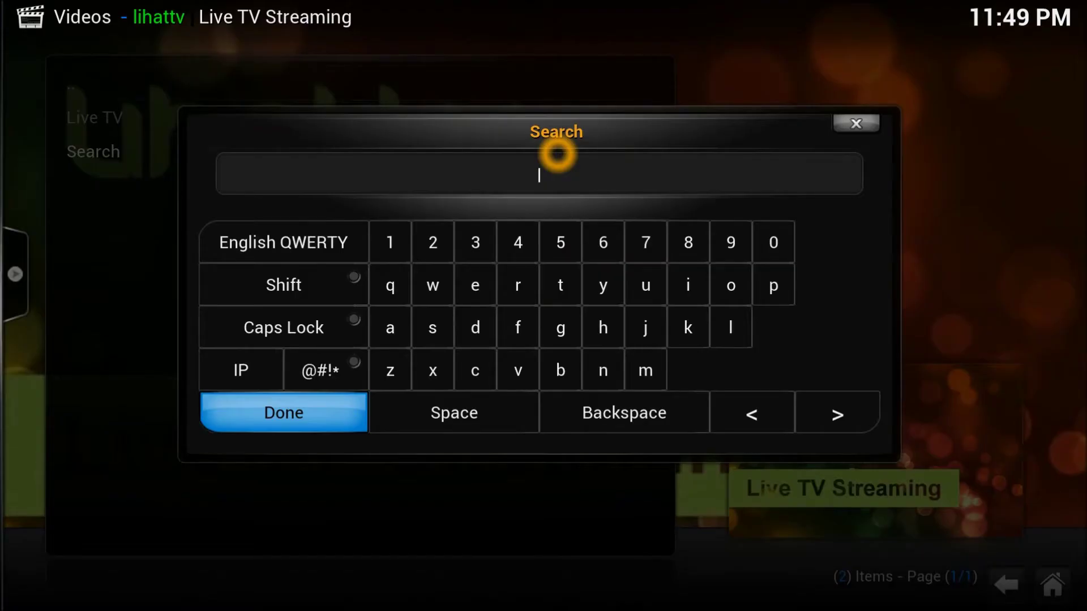
Cancel the empty search and open the Live TV category list.
key("Escape")
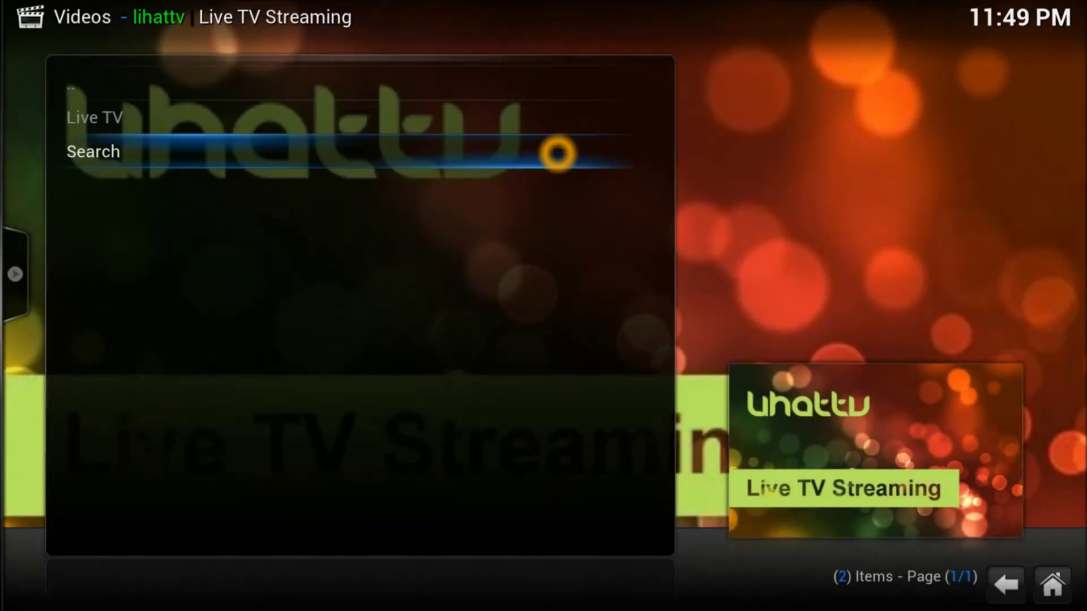
key("Up")
key("Return")
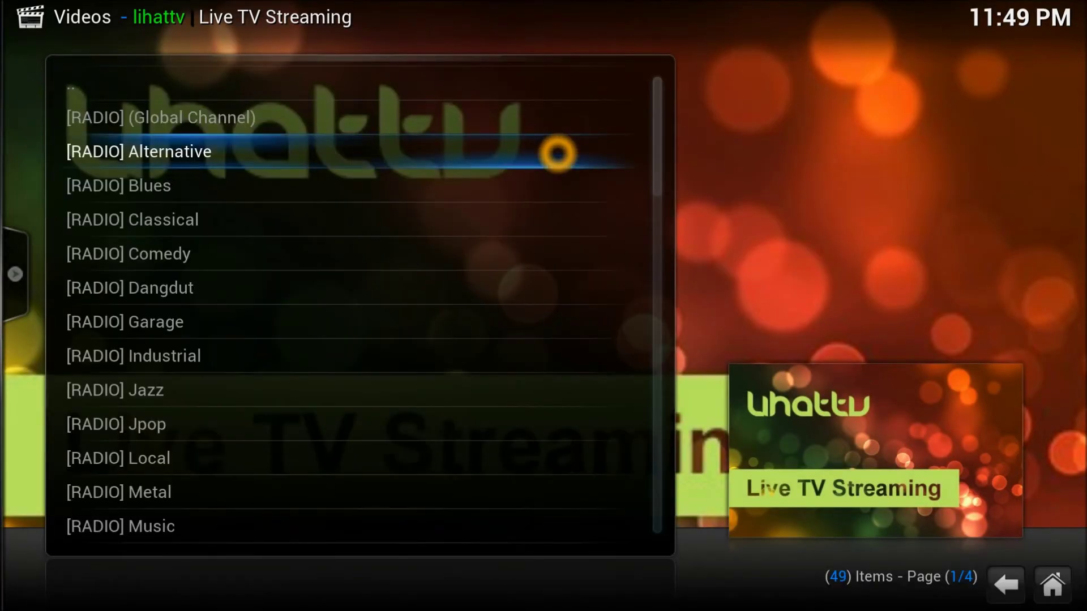
Browse the 49 RADIO and TV categories down to [TV] Sport.
key("Down")
key("Down")
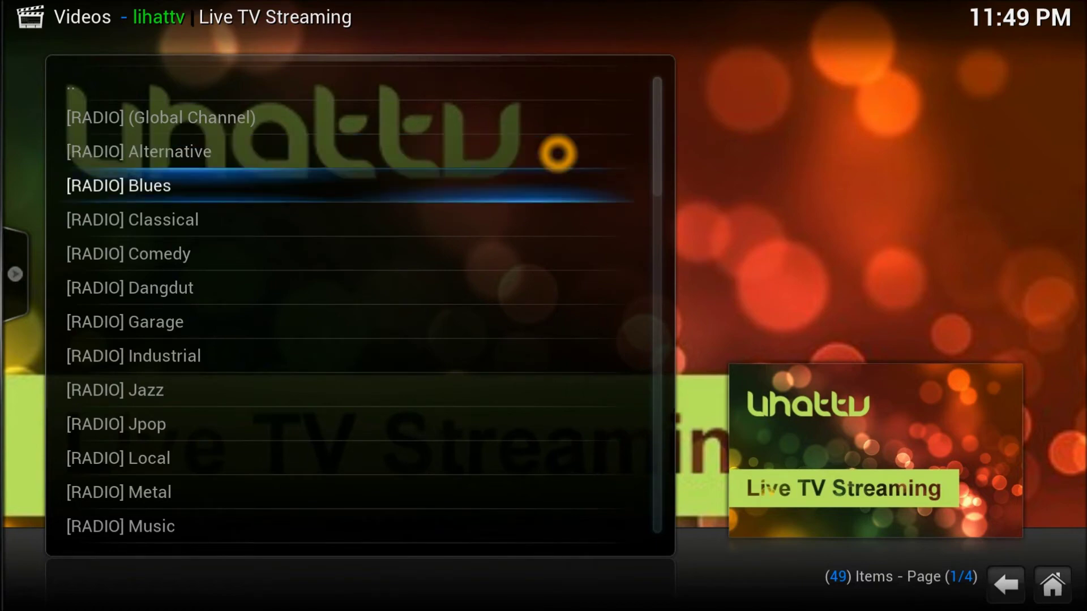
scroll(481, 187, "down", 4)
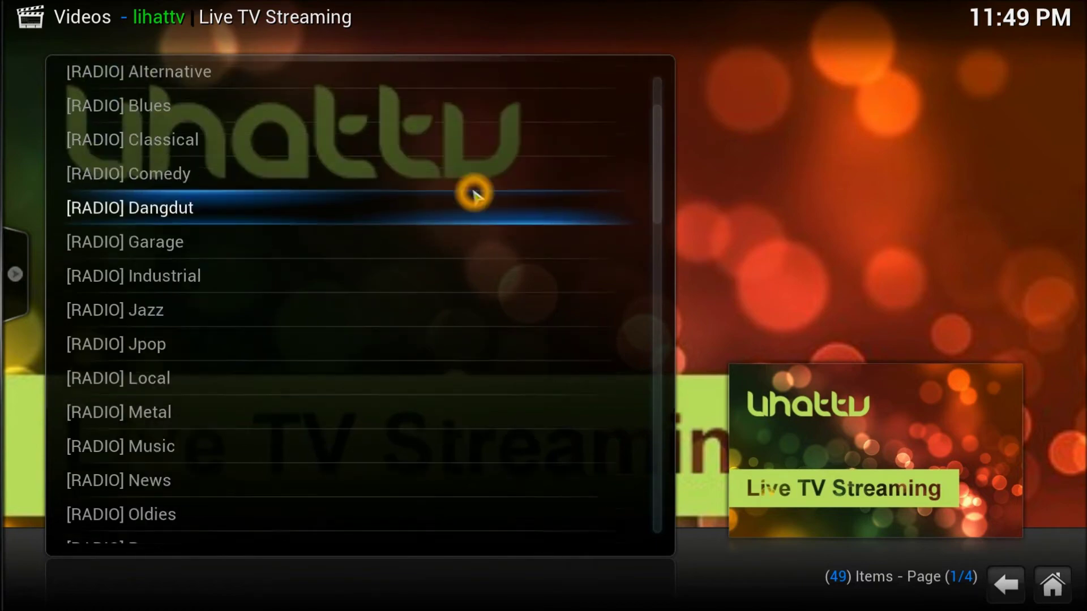
scroll(474, 193, "down", 7)
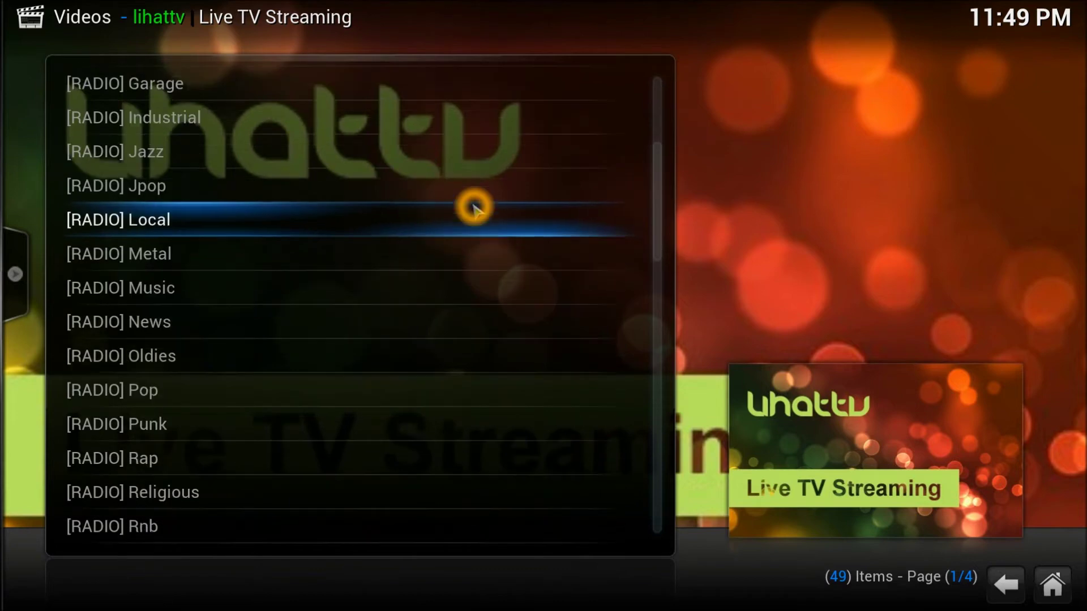
scroll(475, 222, "down", 1)
left_click(448, 261)
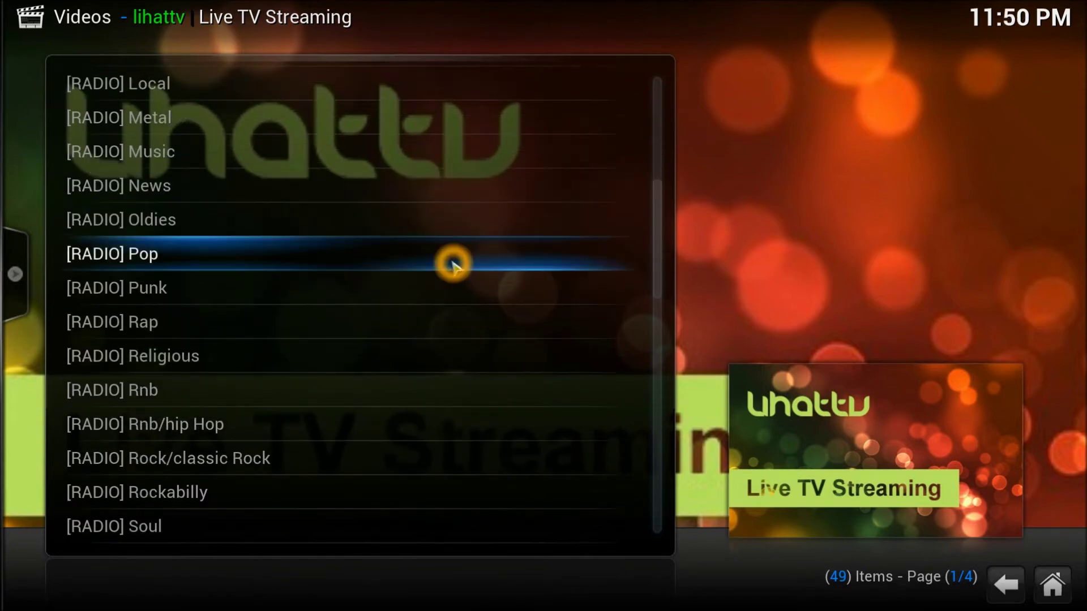
left_click(360, 270)
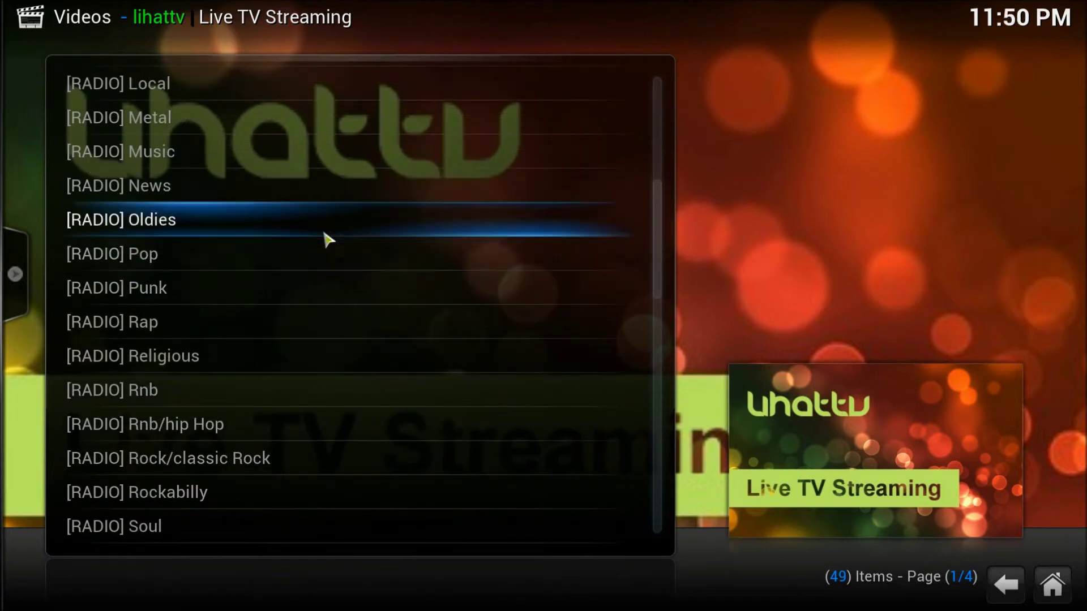
left_click(270, 180)
left_click(270, 263)
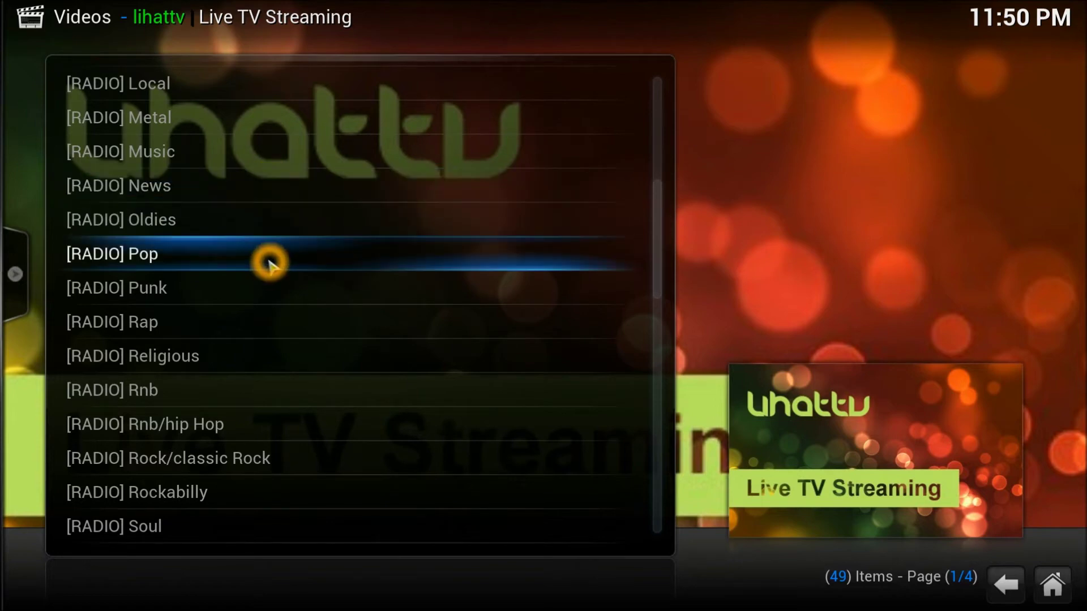
scroll(279, 292, "down", 5)
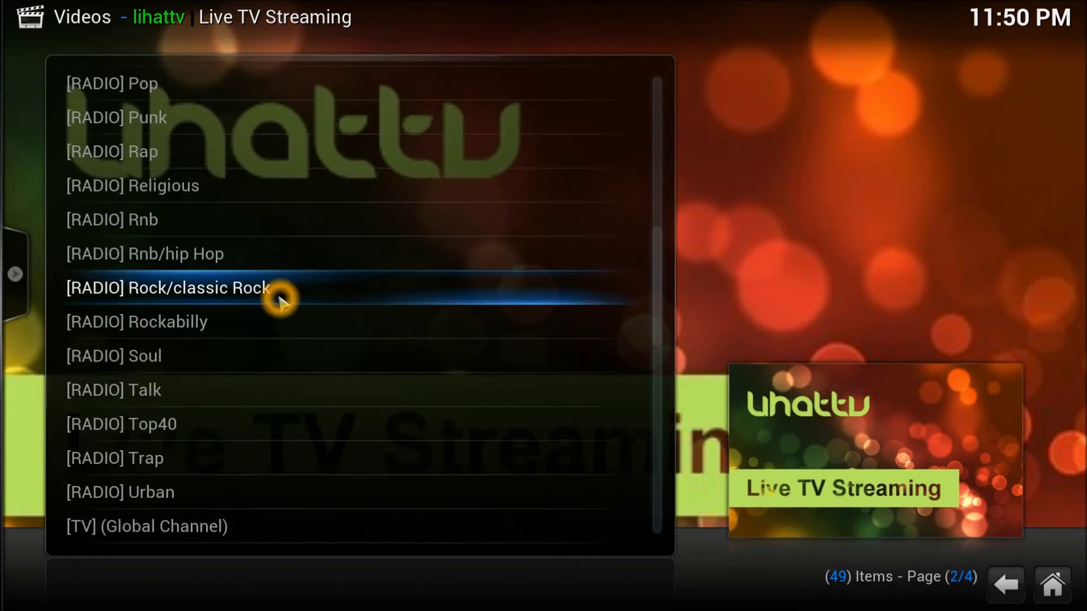
scroll(264, 344, "down", 3)
scroll(233, 376, "down", 4)
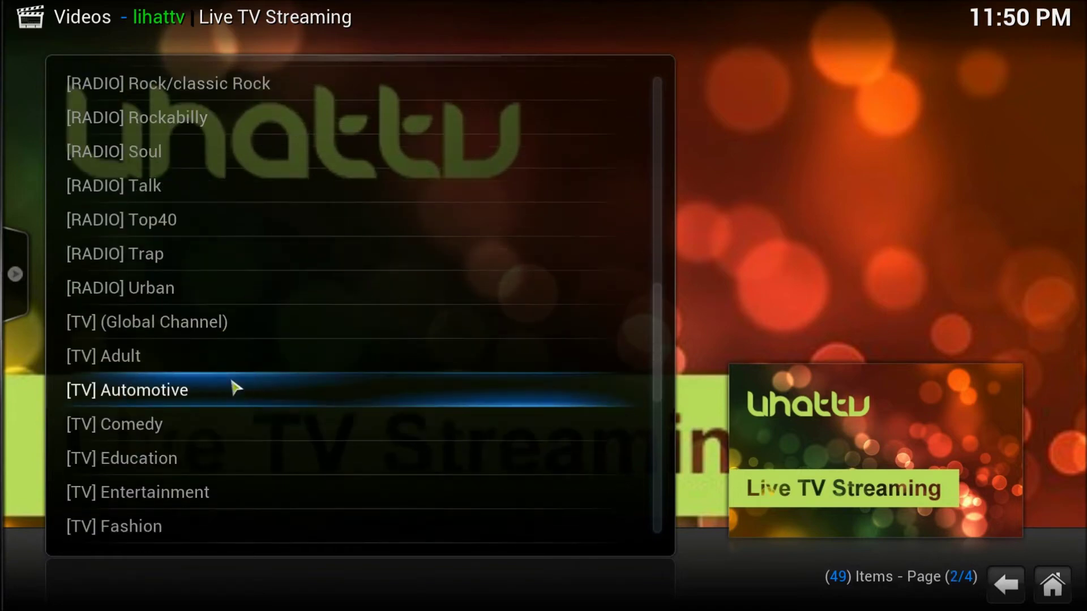
scroll(185, 419, "down", 1)
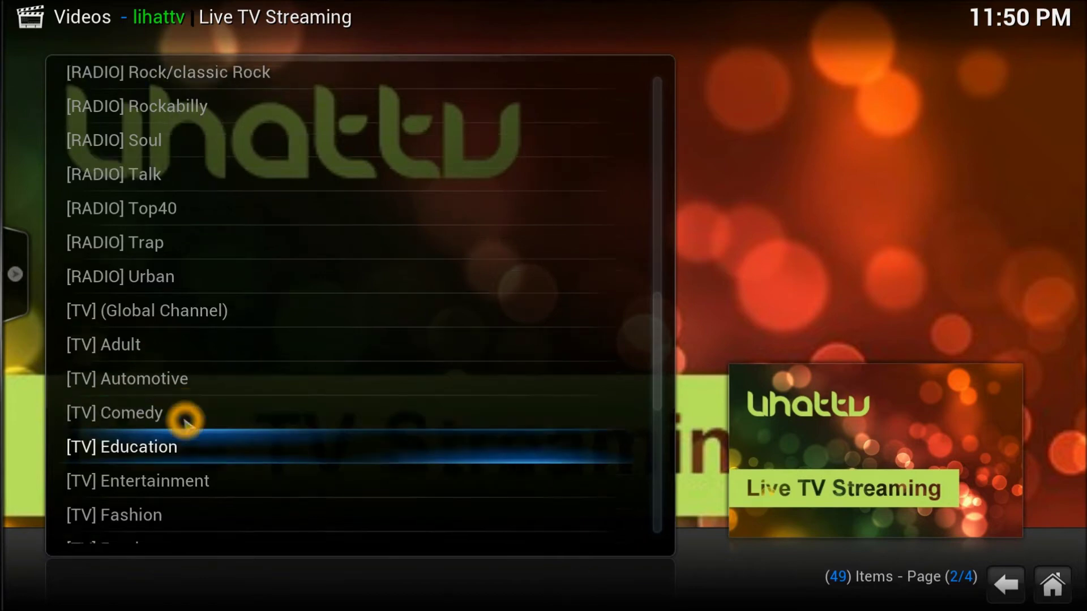
scroll(185, 422, "down", 3)
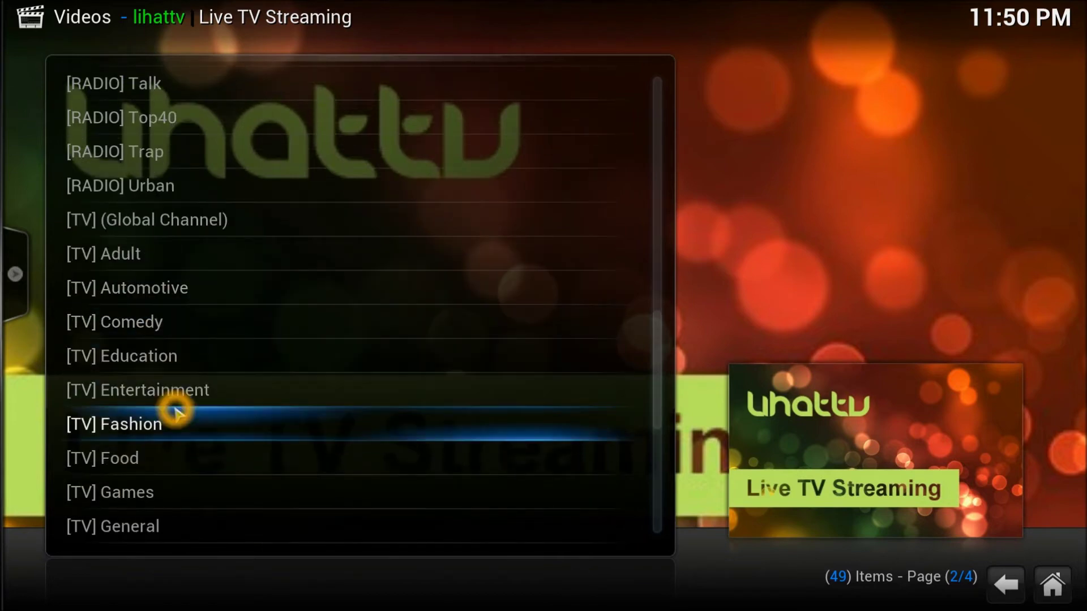
scroll(177, 418, "down", 4)
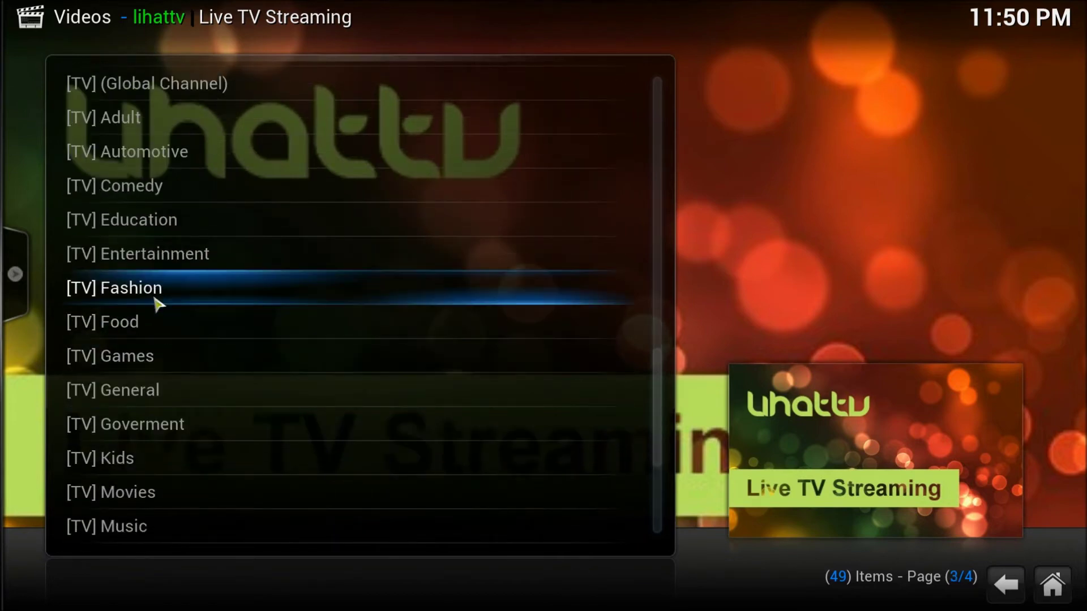
scroll(191, 397, "down", 3)
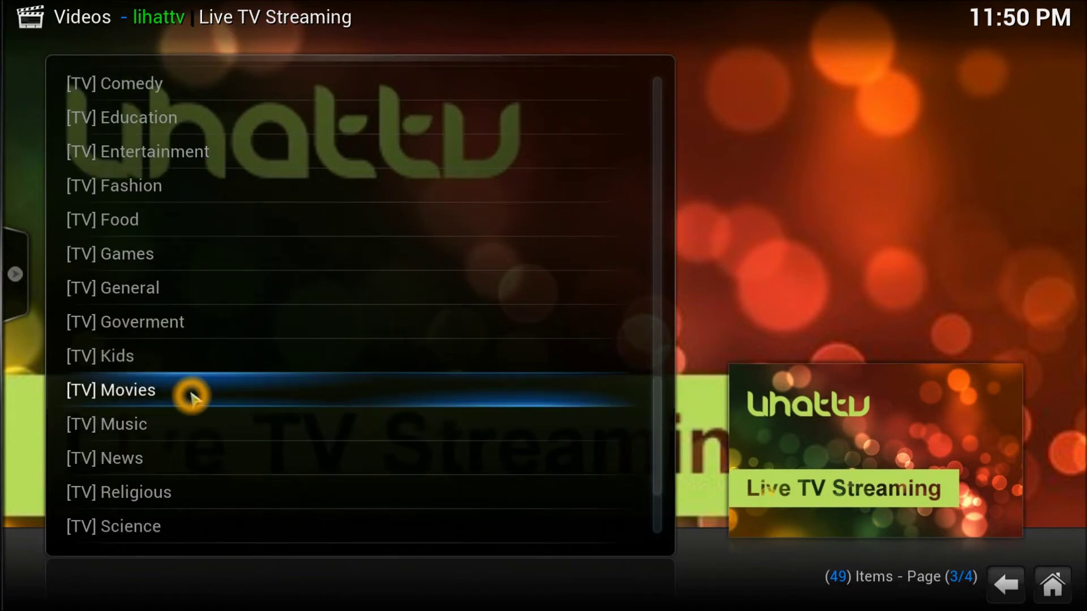
scroll(191, 396, "up", 4)
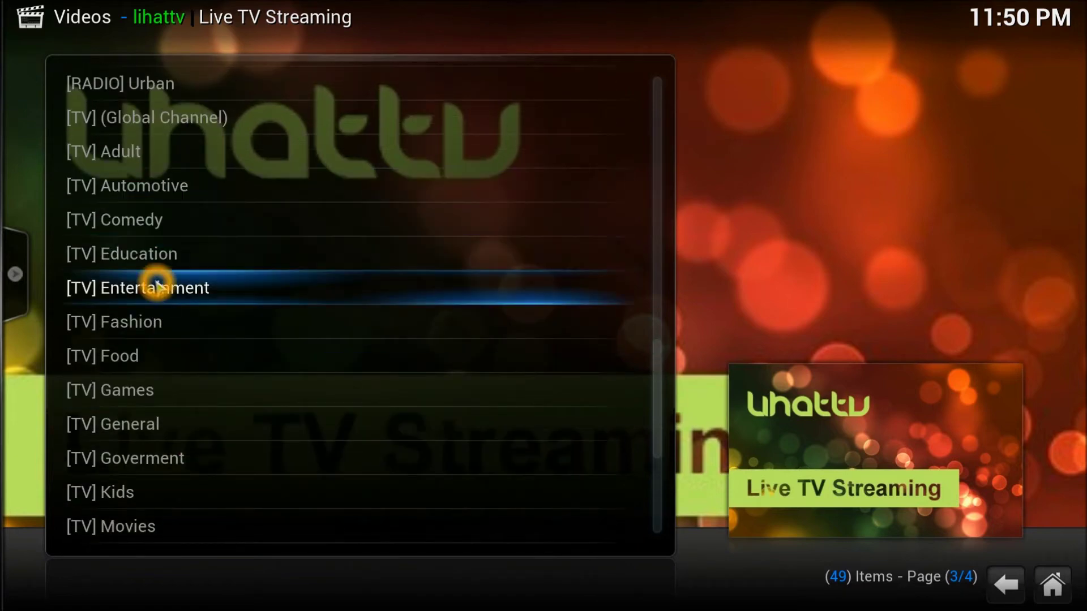
scroll(181, 375, "down", 6)
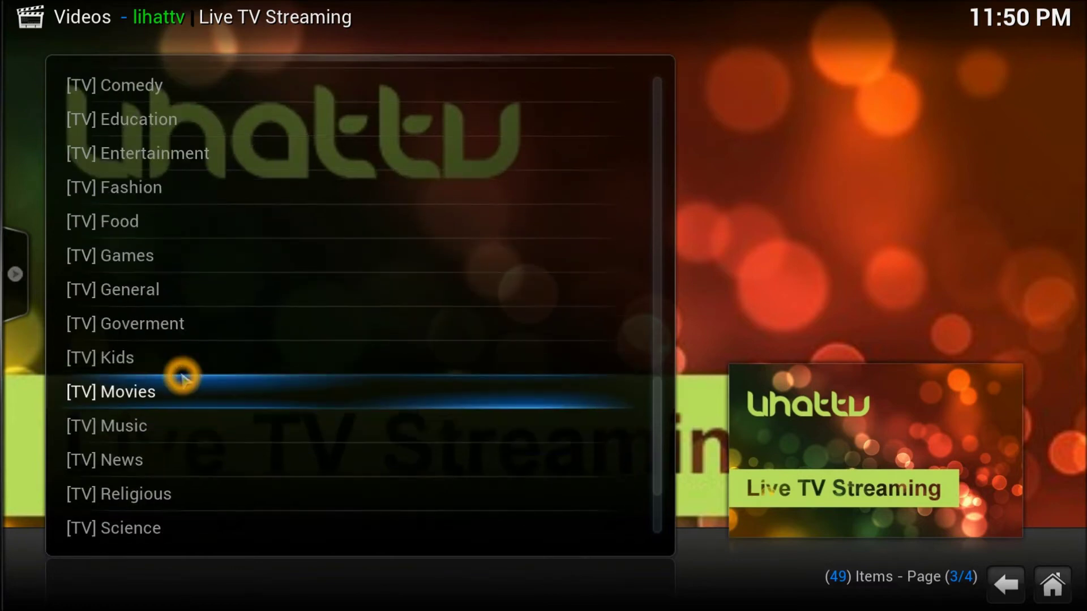
Open [TV] Sport and scroll through its 276-channel list.
left_click(146, 528)
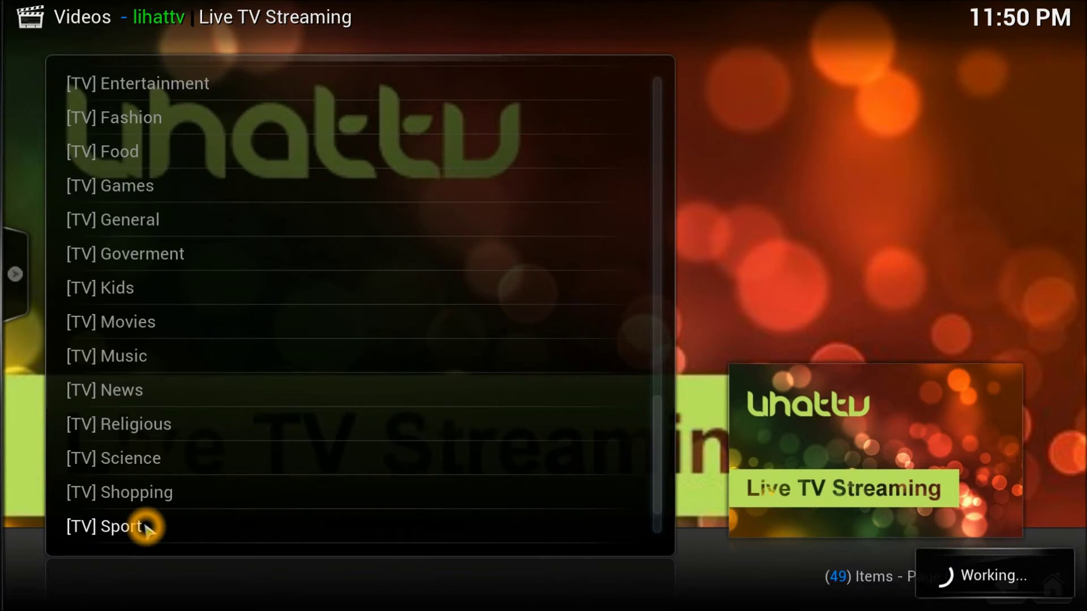
left_click(207, 326)
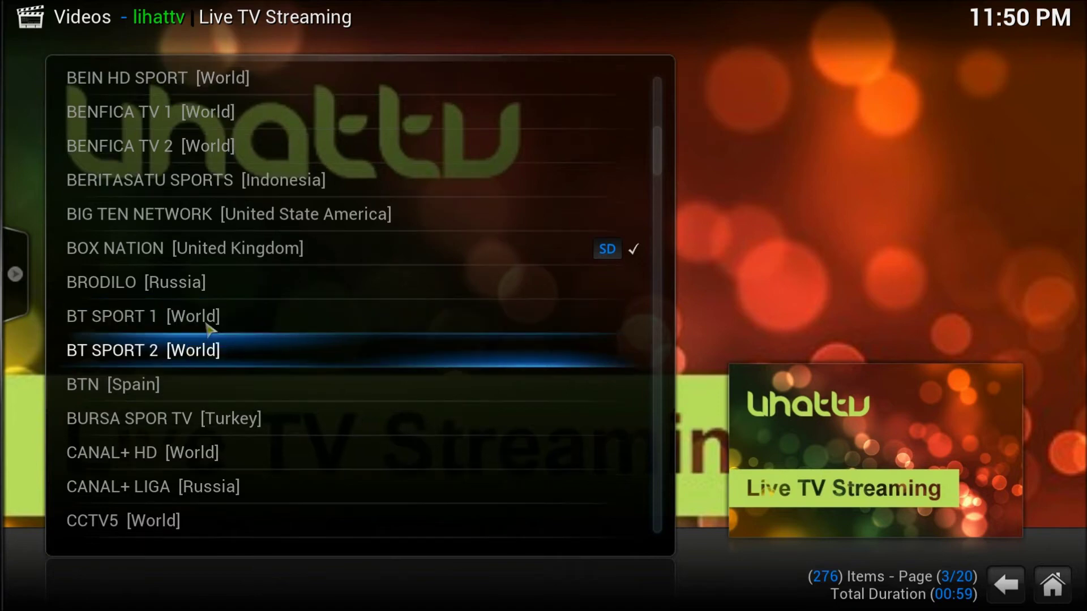
scroll(260, 324, "down", 3)
scroll(316, 453, "down", 1)
scroll(316, 453, "down", 1)
left_click(310, 439)
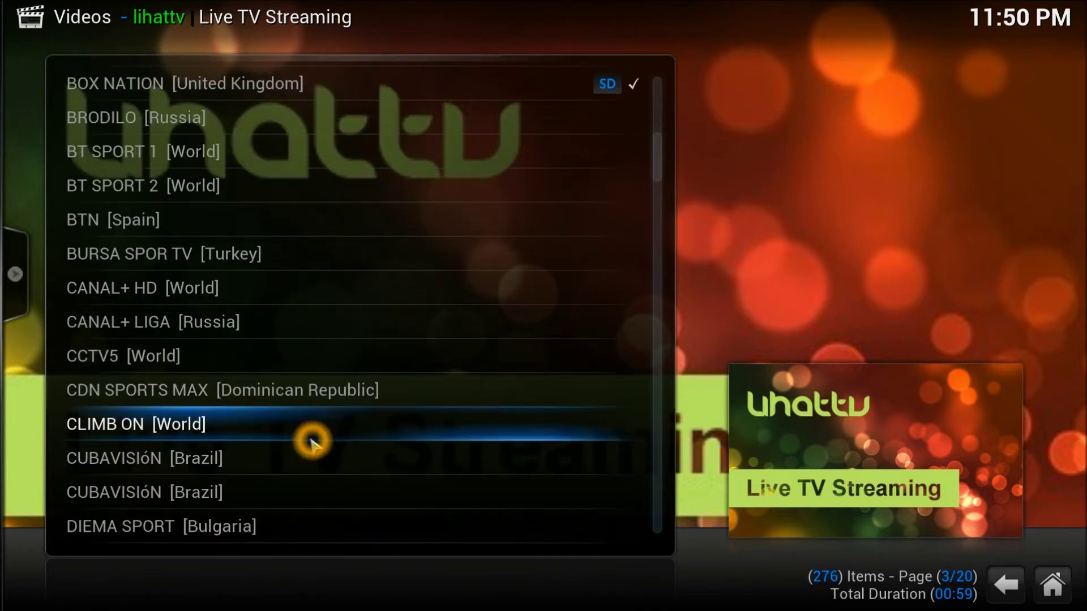
scroll(288, 396, "down", 1)
scroll(290, 393, "down", 9)
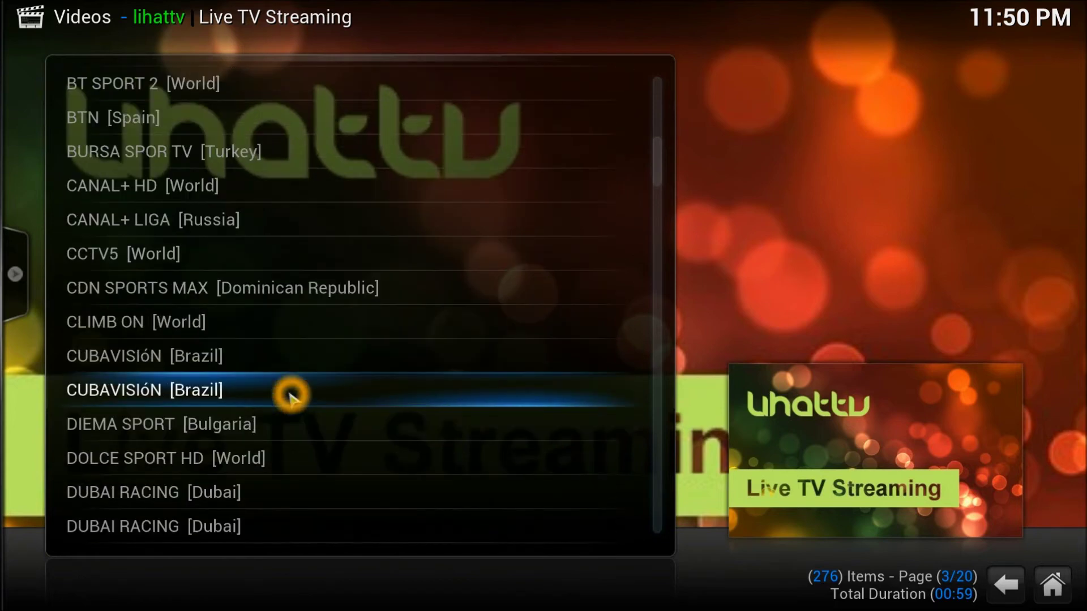
scroll(261, 412, "down", 12)
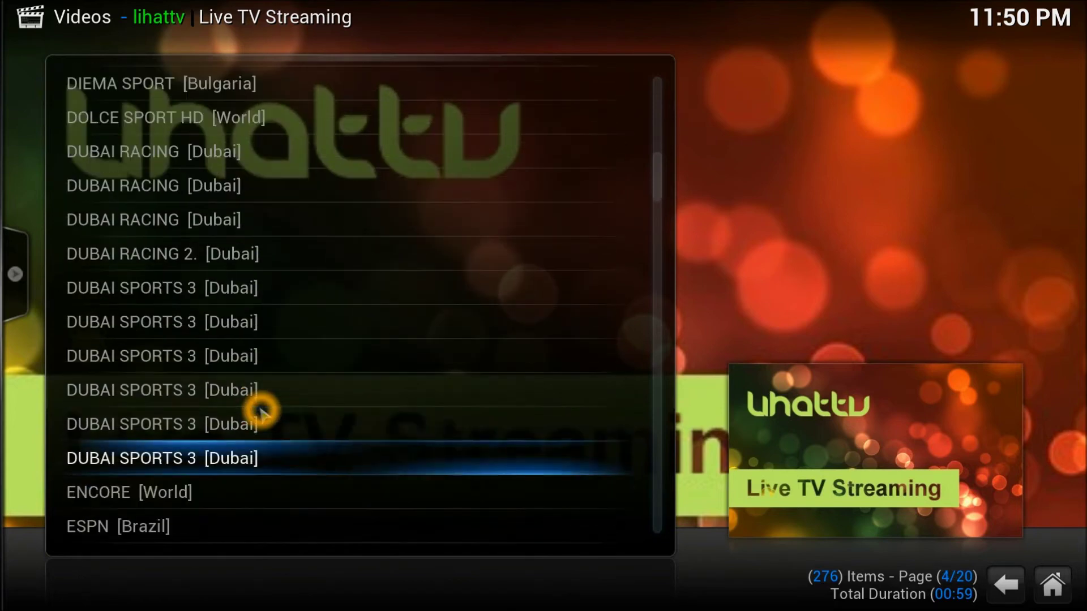
scroll(245, 443, "down", 6)
scroll(173, 397, "down", 6)
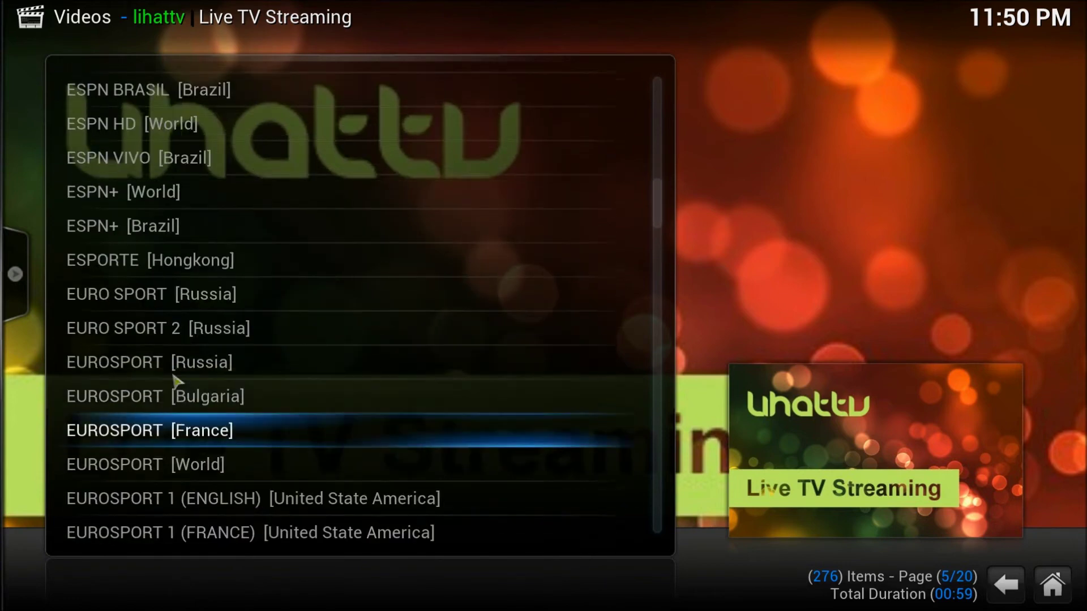
left_click(175, 385)
scroll(186, 442, "down", 8)
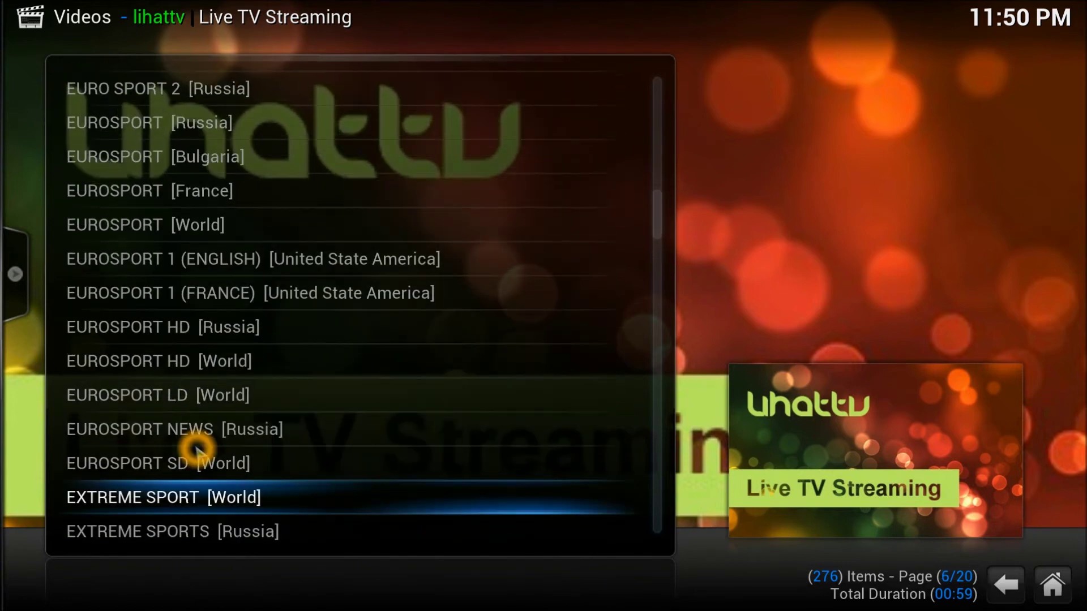
scroll(210, 447, "down", 3)
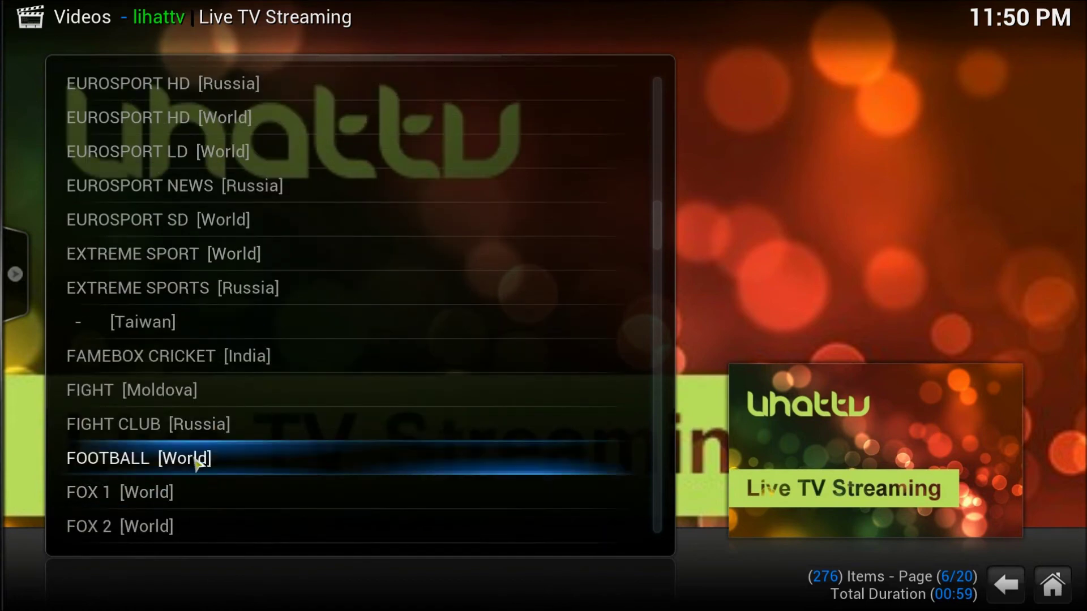
scroll(215, 353, "down", 2)
scroll(226, 368, "down", 11)
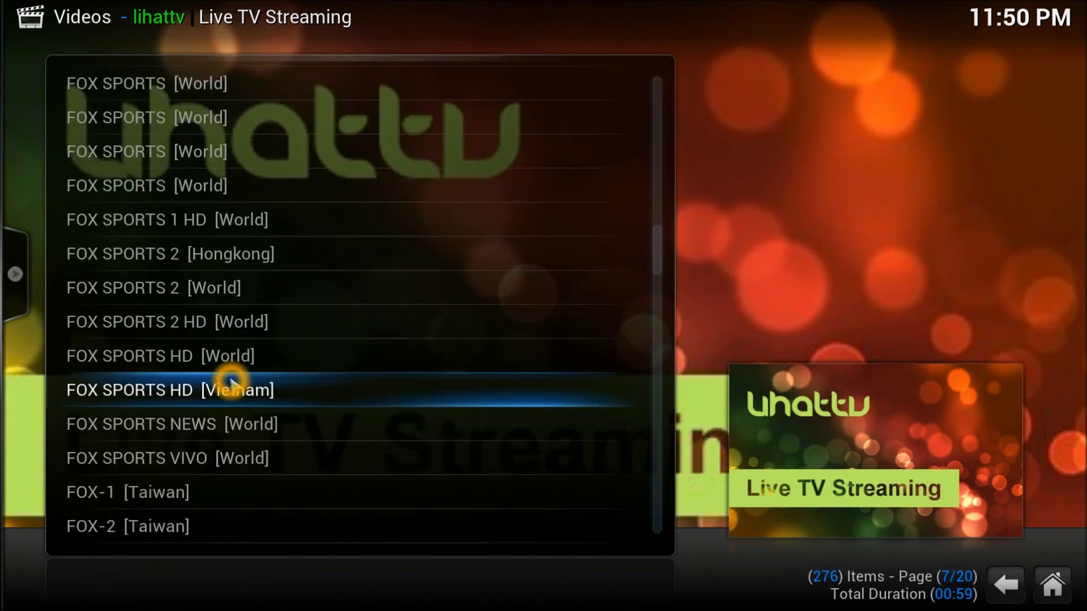
scroll(236, 388, "down", 5)
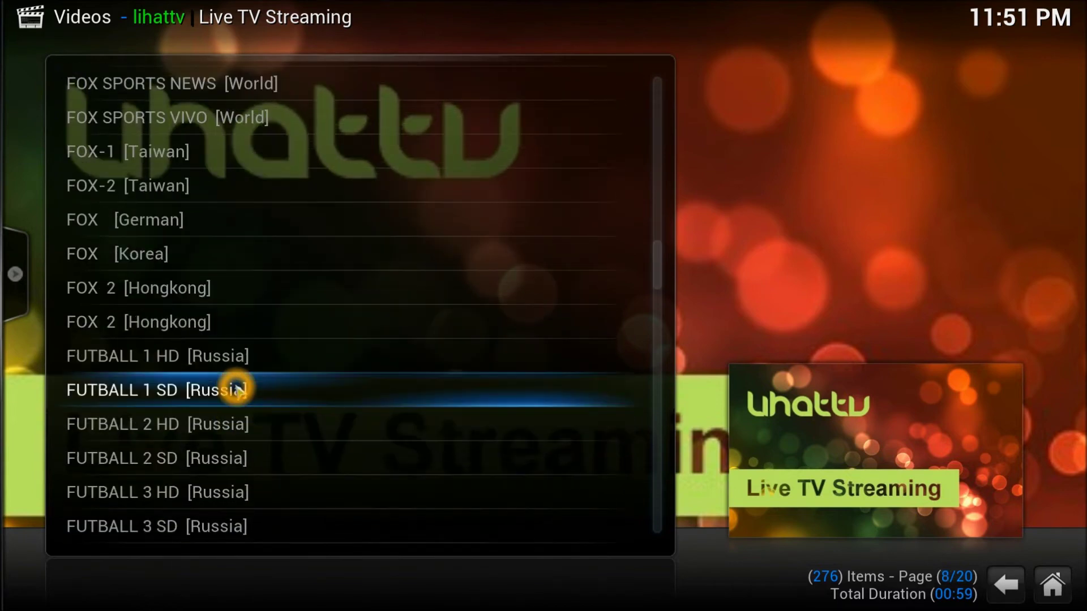
scroll(236, 388, "up", 20)
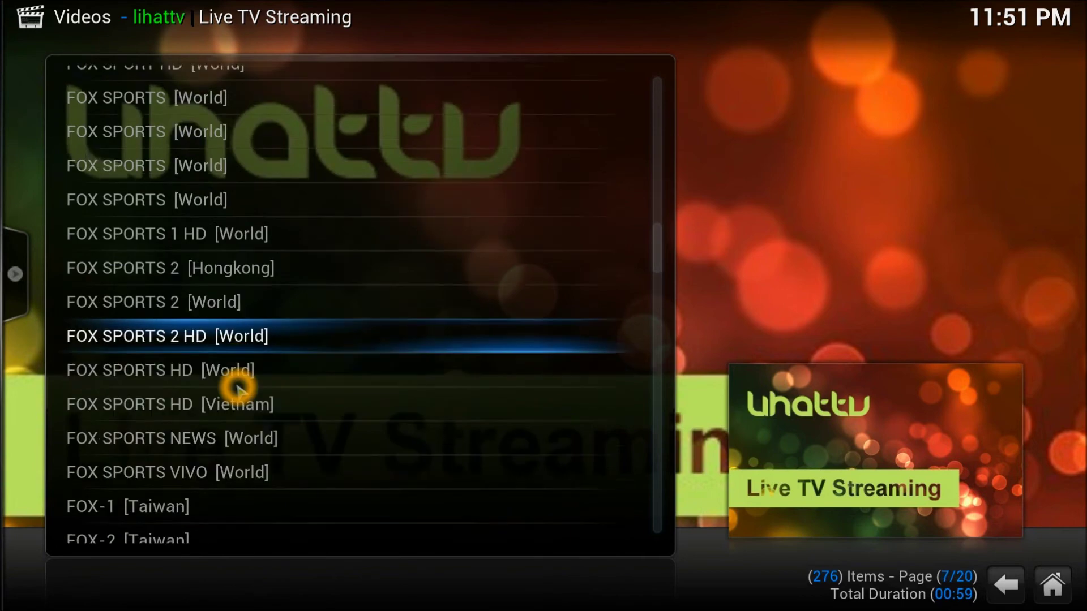
scroll(238, 389, "up", 7)
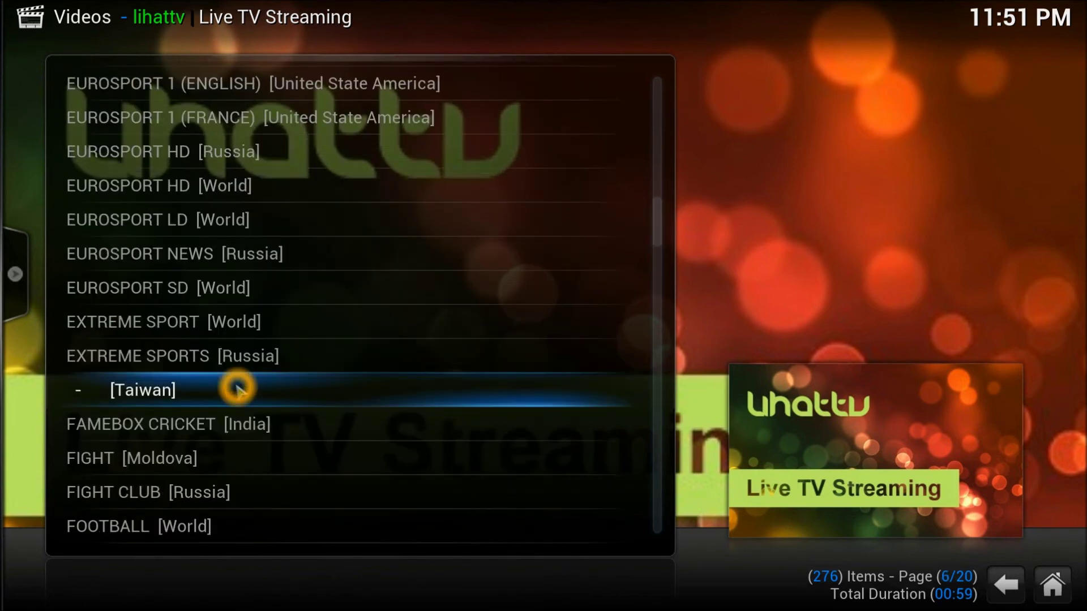
left_click(265, 310)
Move back up to BOX NATION [United Kingdom] and open the stream.
key("Up")
key("Up")
key("Up")
key("Up")
key("Up")
key("Up")
key("Up")
key("Up")
key("Up")
key("Up")
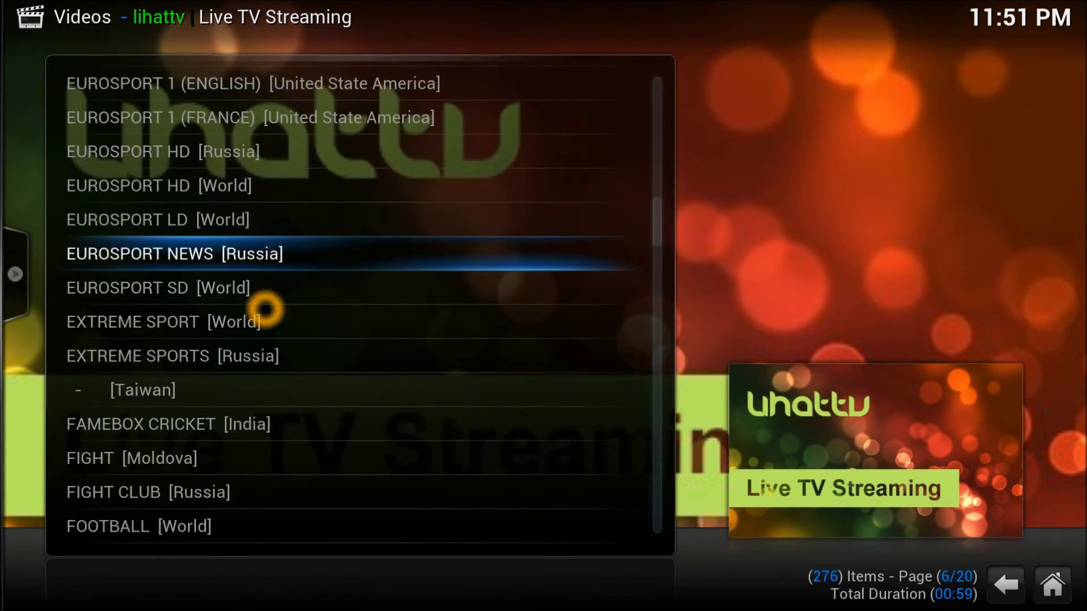
key("Up")
key("Up")
key("Up")
key("Up")
key("Up")
key("Up")
key("Up")
key("Up")
key("Up")
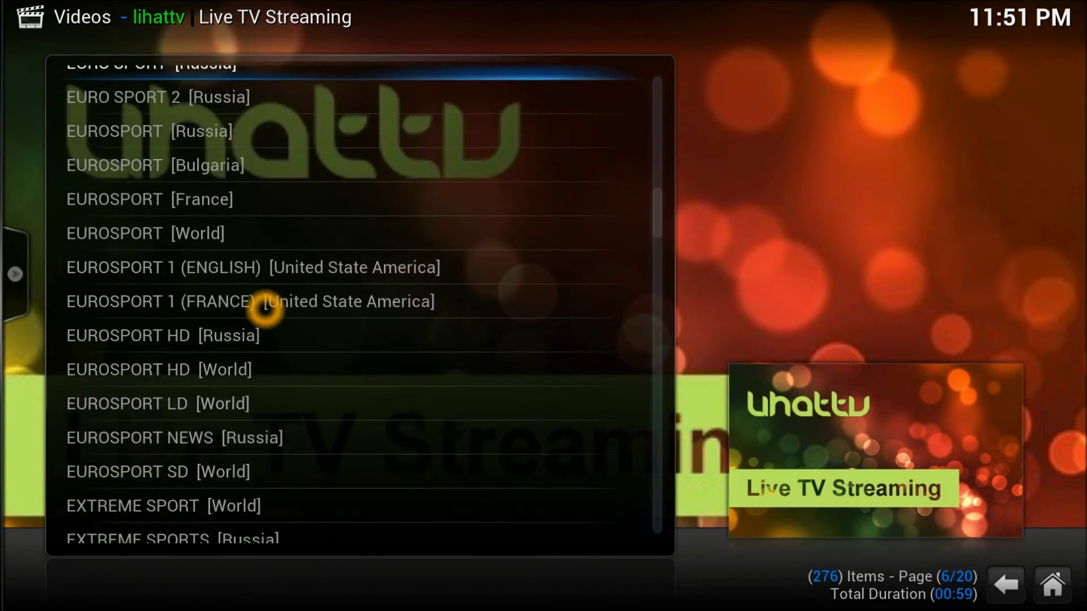
key("Up")
key("Up")
key("Up")
key("Up")
key("Up")
key("Up")
key("Up")
key("Up")
key("Up")
key("Up")
key("Up")
key("Up")
key("Up")
key("Up")
key("Up")
key("Up")
key("Up")
key("Up")
key("Up")
key("Up")
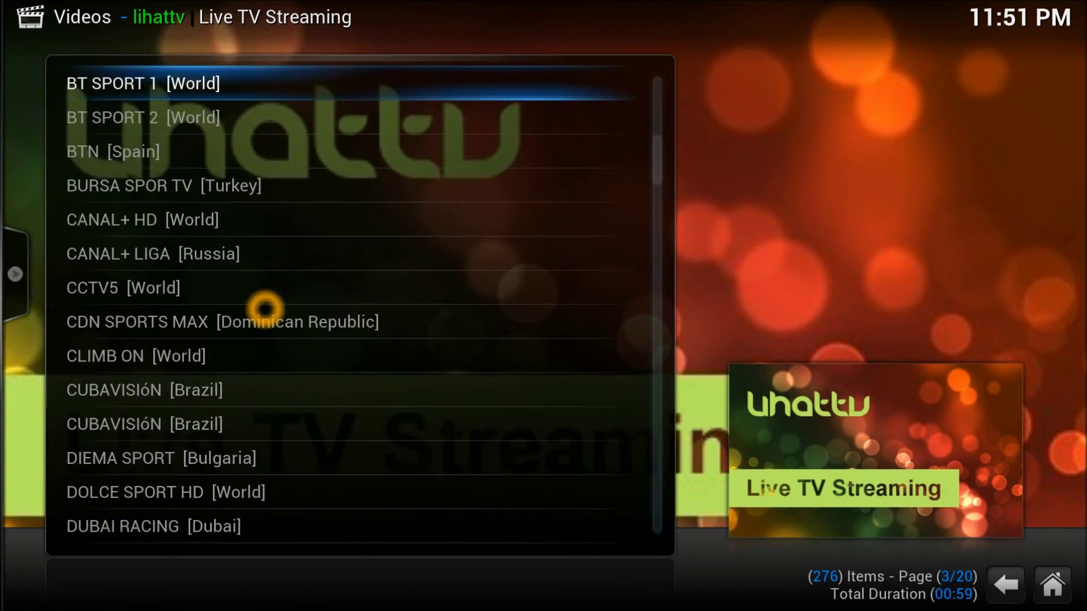
key("Down")
key("Down")
key("Down")
key("Up")
key("Up")
key("Up")
key("Up")
key("Up")
key("Up")
key("Down")
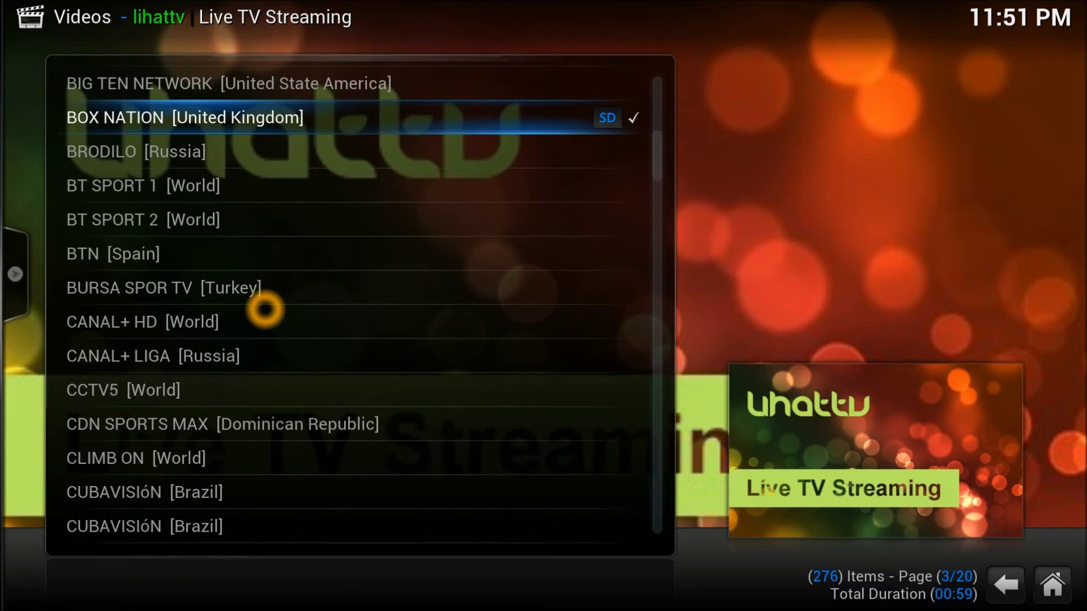
key("Return")
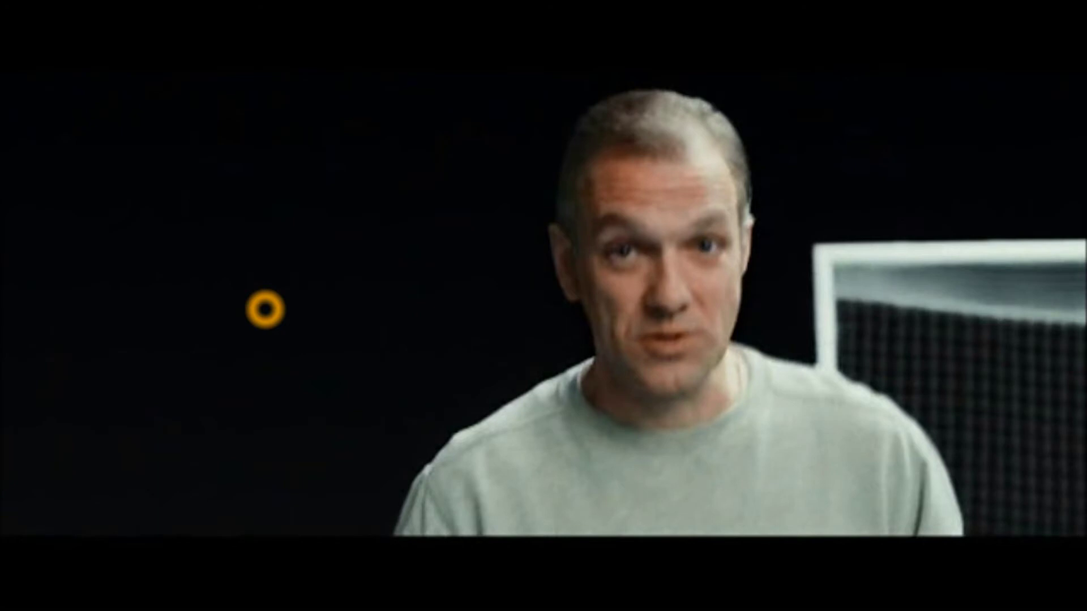
Watch BOX NATION full screen for about 10 seconds, then stop playback.
mouse_move(299, 344)
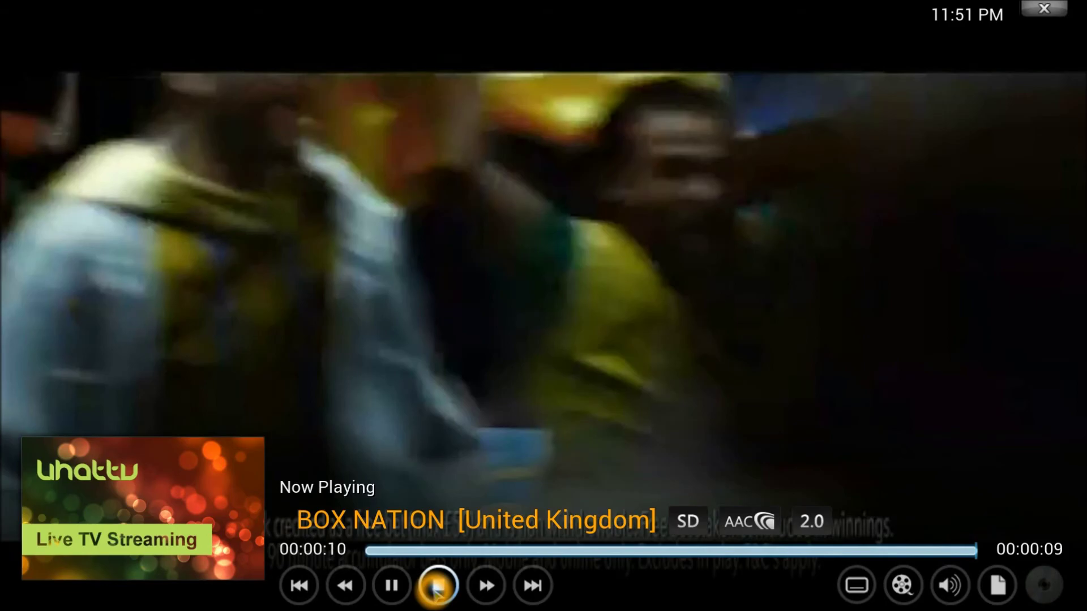
left_click(436, 588)
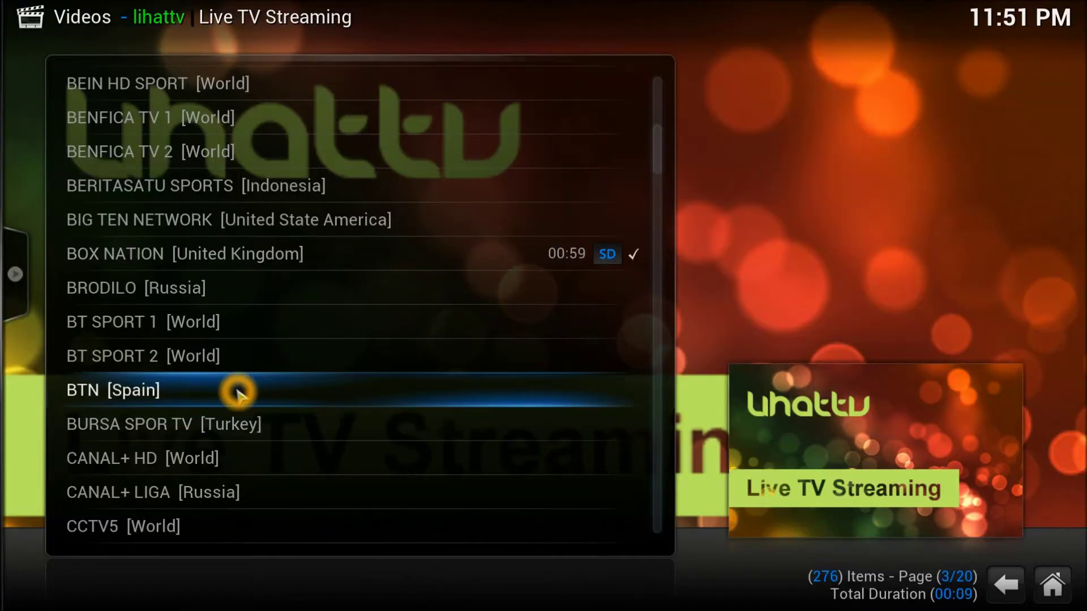
Scroll down to the ESPN entries and play ESPN [World].
scroll(237, 394, "down", 2)
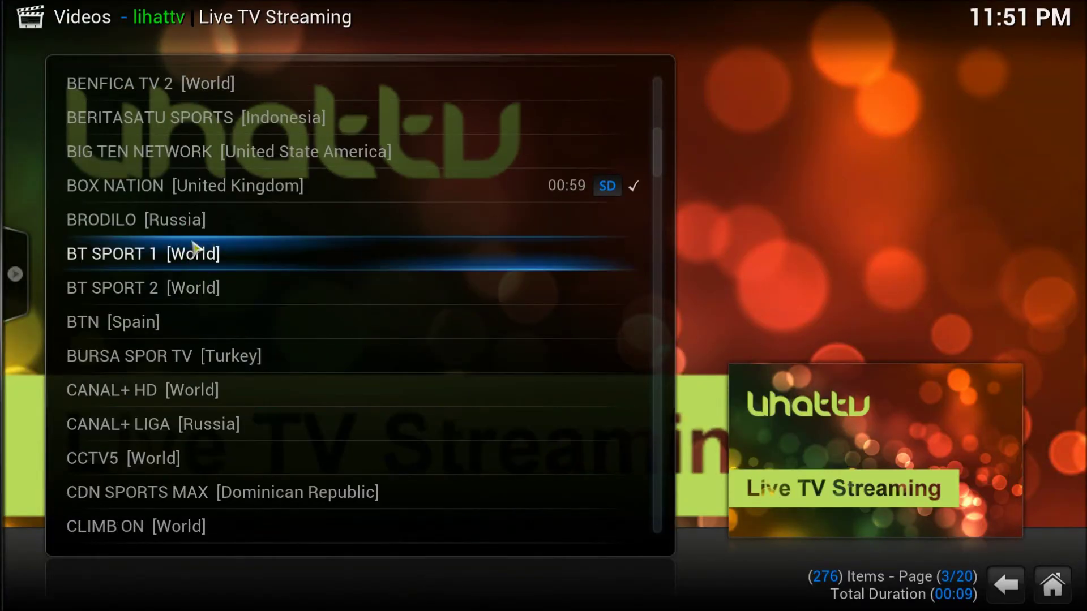
left_click(192, 250)
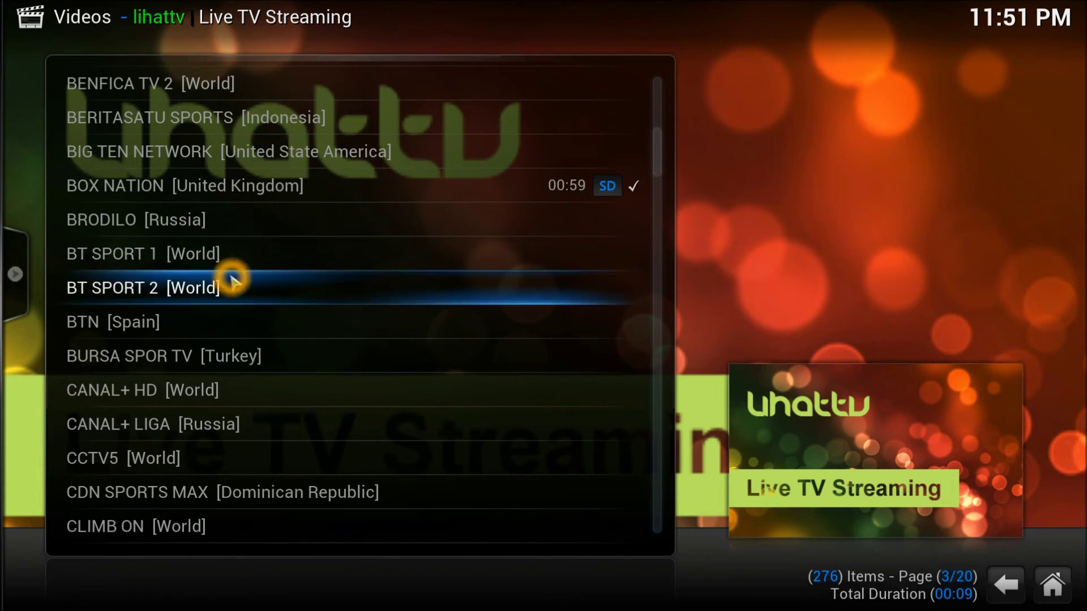
scroll(238, 413, "down", 3)
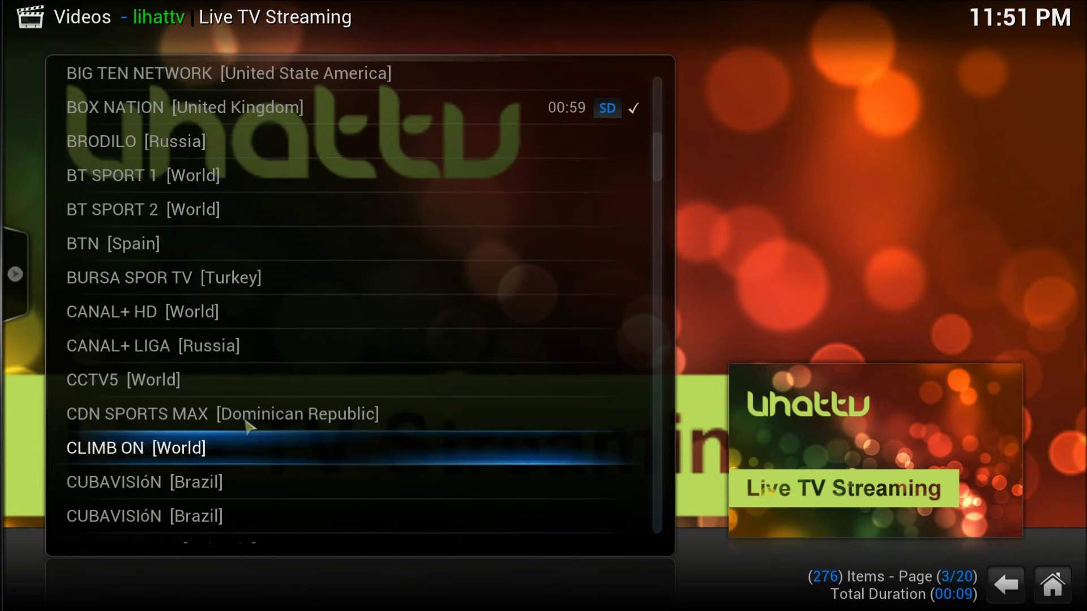
scroll(249, 431, "down", 7)
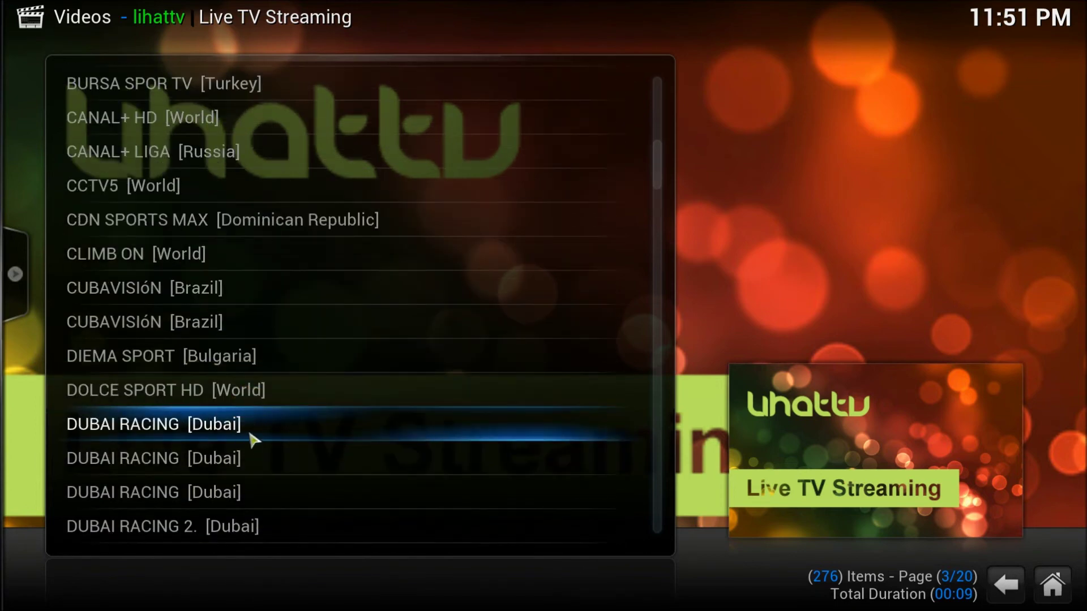
scroll(261, 438, "down", 8)
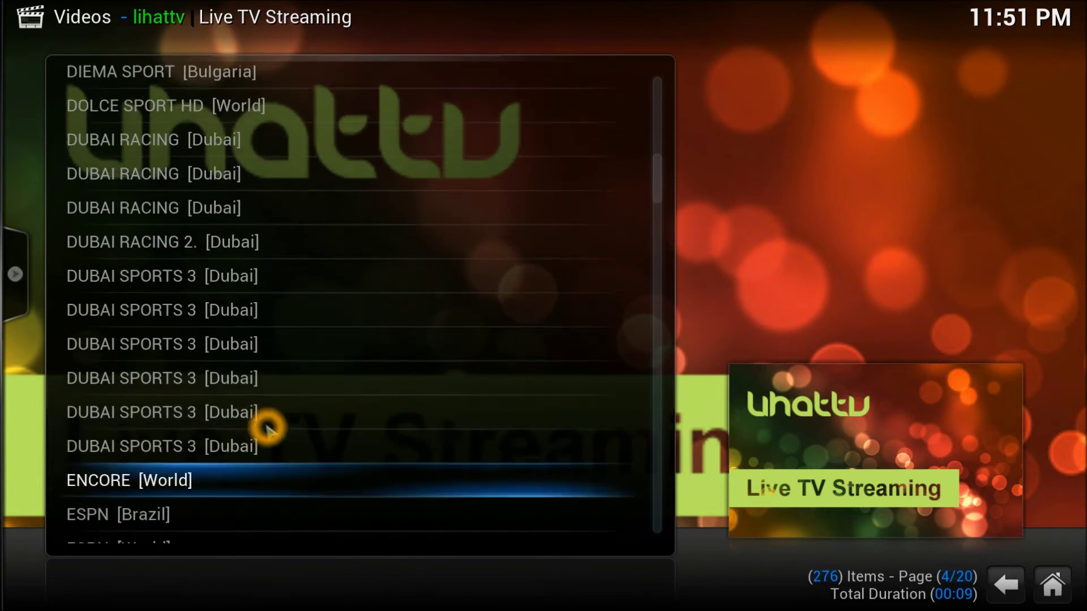
scroll(266, 424, "down", 3)
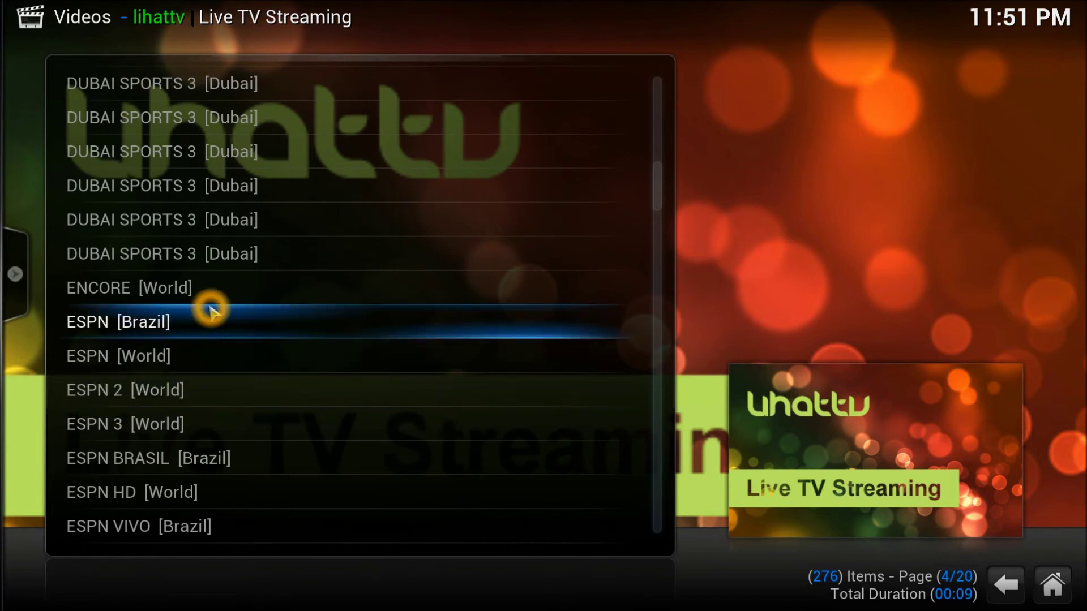
left_click(258, 338)
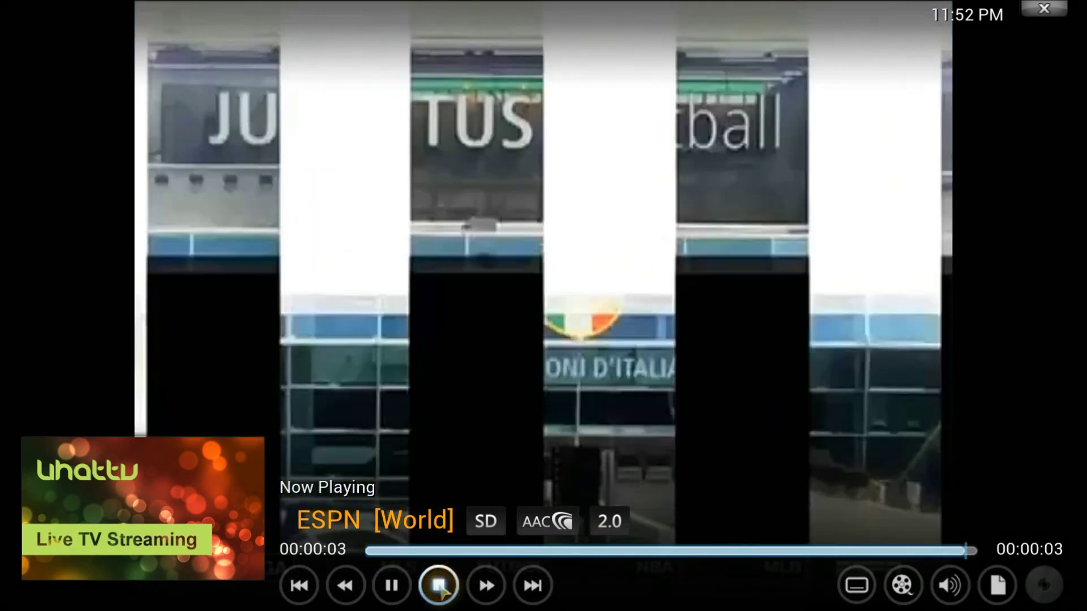
Stop the ESPN [World] stream after a few seconds of playback.
left_click(439, 586)
Return to the channel categories and scroll through the [TV] list to [TV] News.
scroll(271, 376, "down", 12)
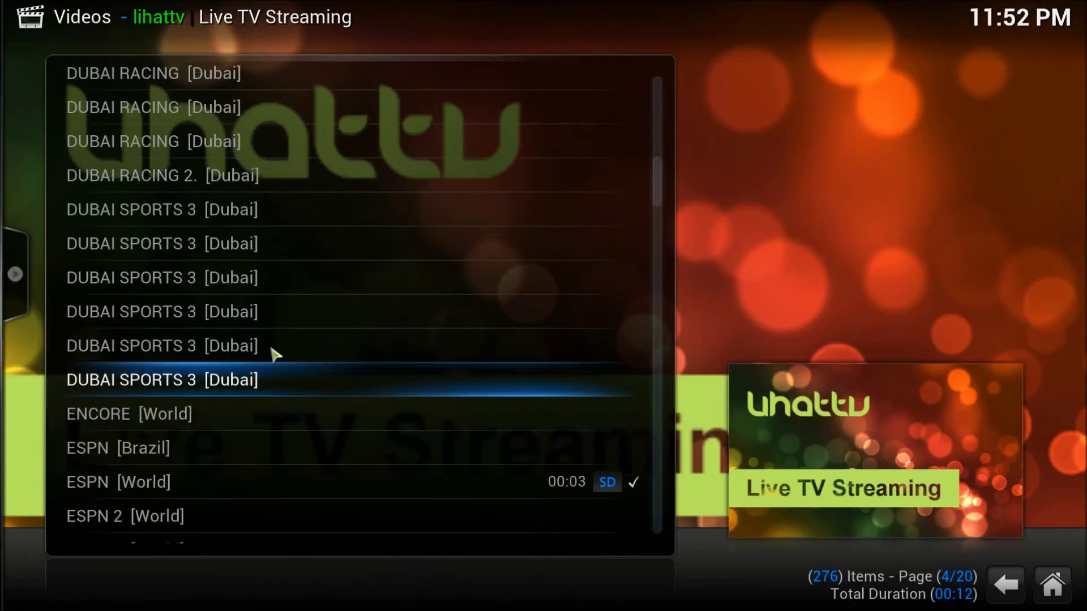
scroll(296, 419, "down", 4)
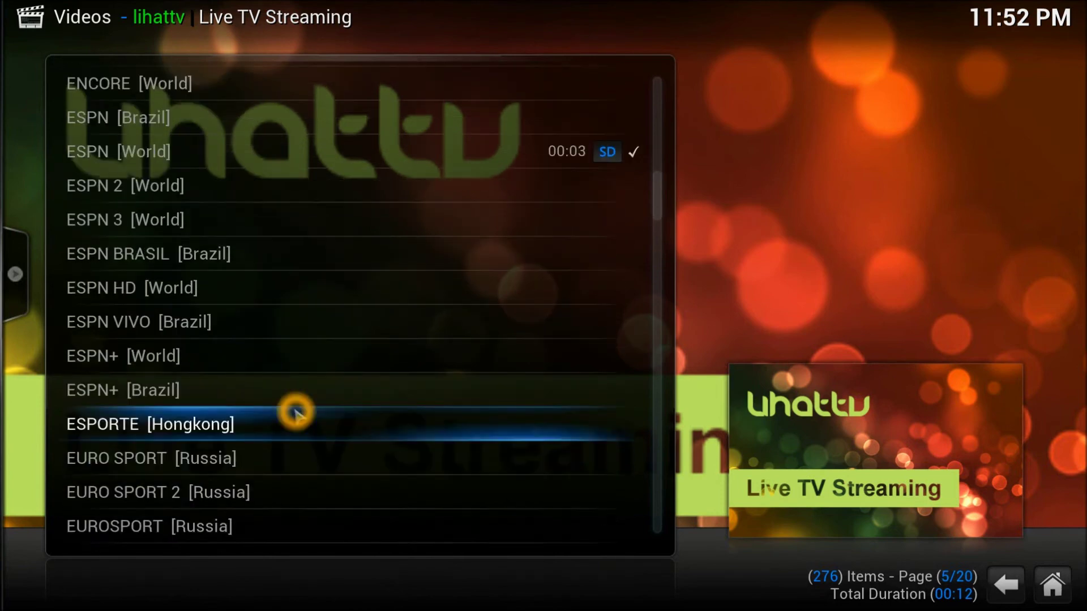
scroll(323, 425, "up", 2)
scroll(325, 423, "up", 12)
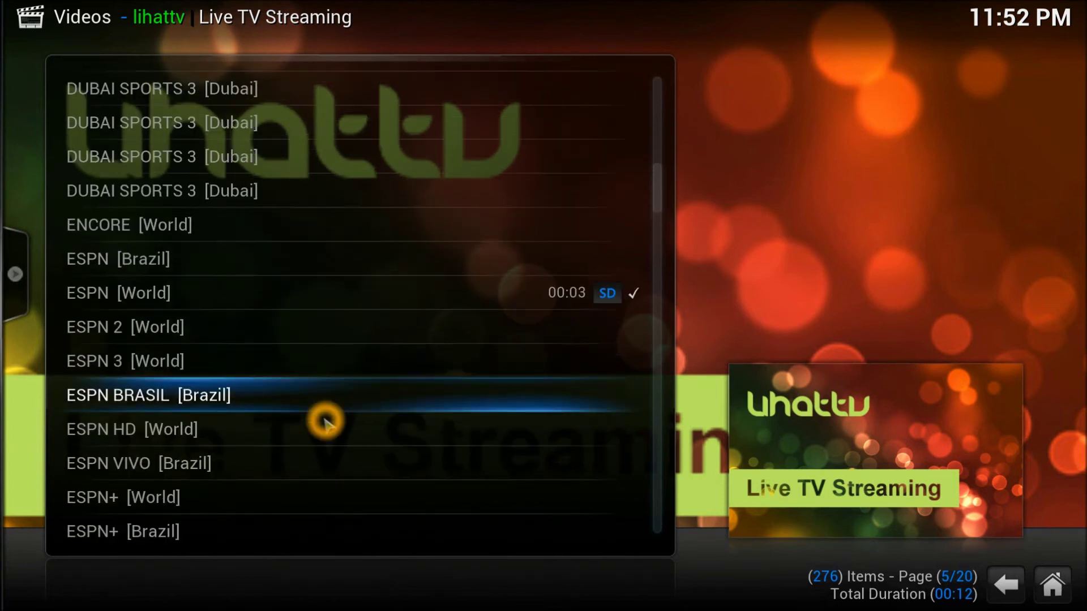
key("BackSpace")
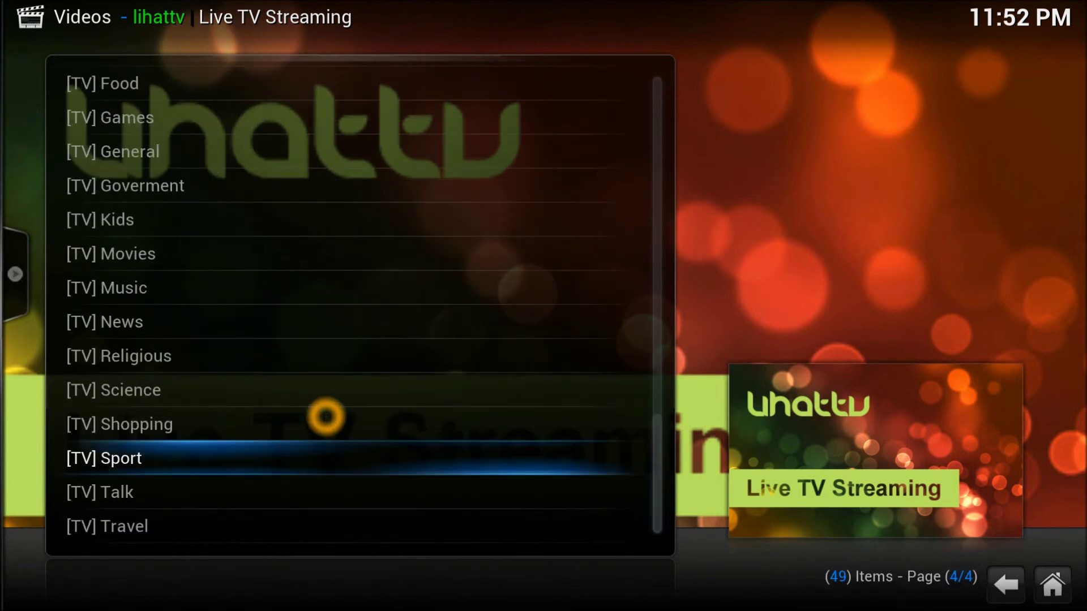
scroll(326, 417, "up", 2)
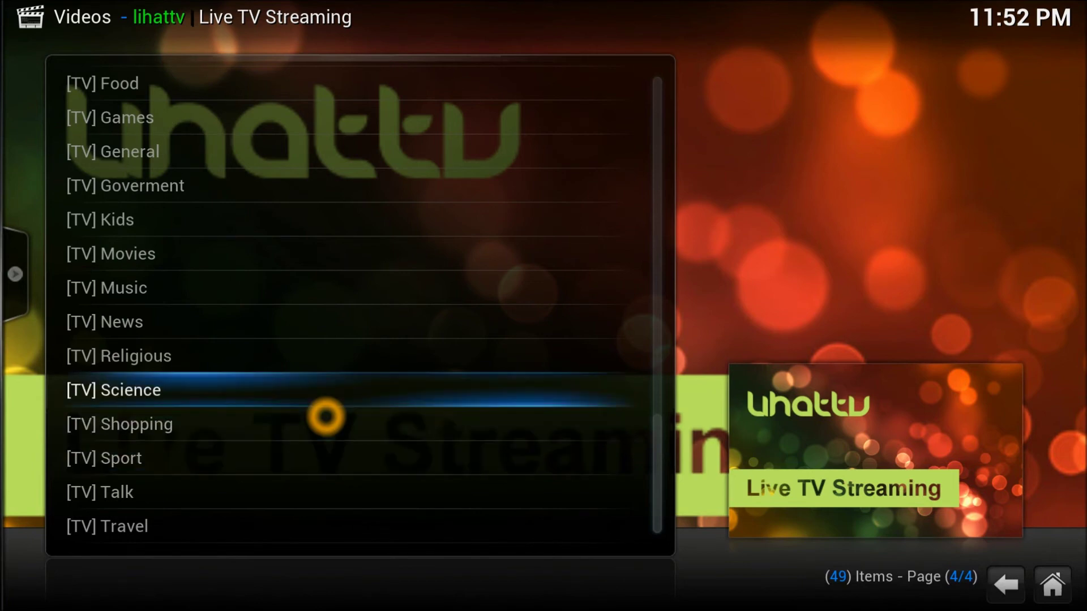
scroll(326, 417, "up", 4)
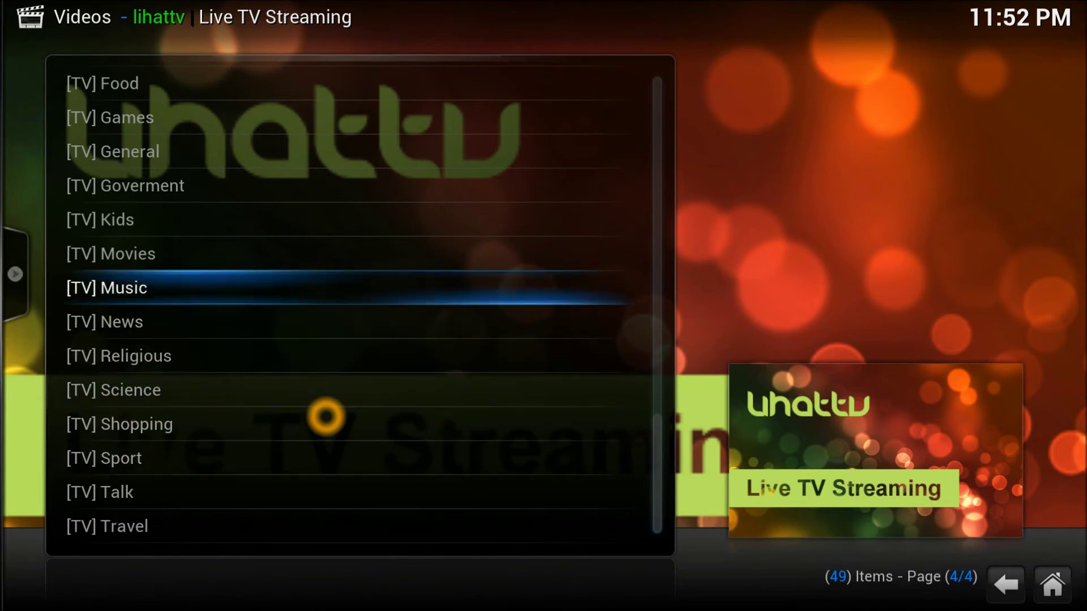
scroll(326, 417, "up", 1)
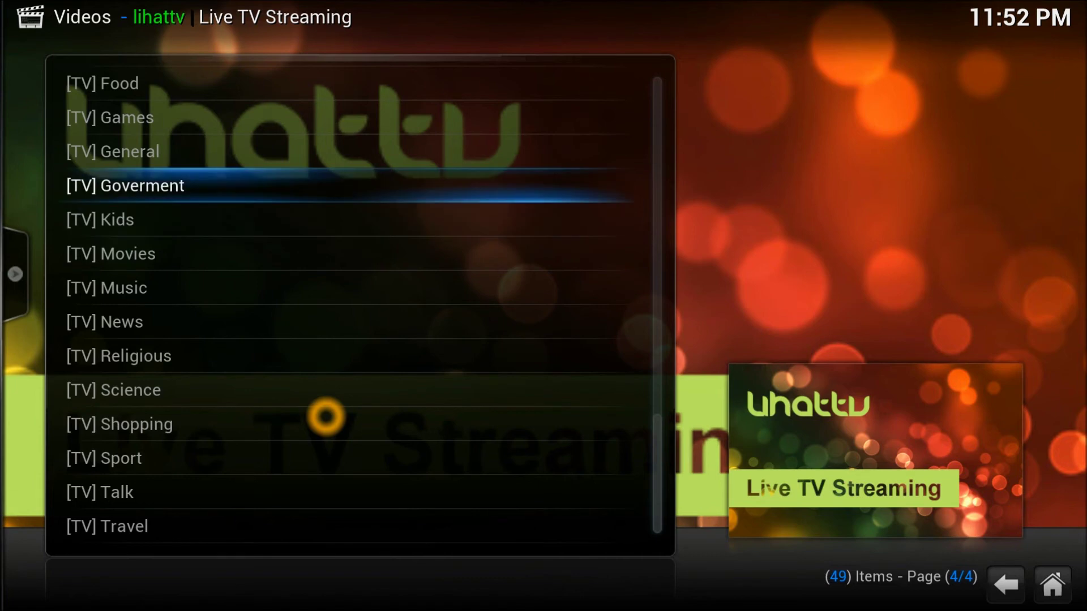
scroll(326, 417, "up", 3)
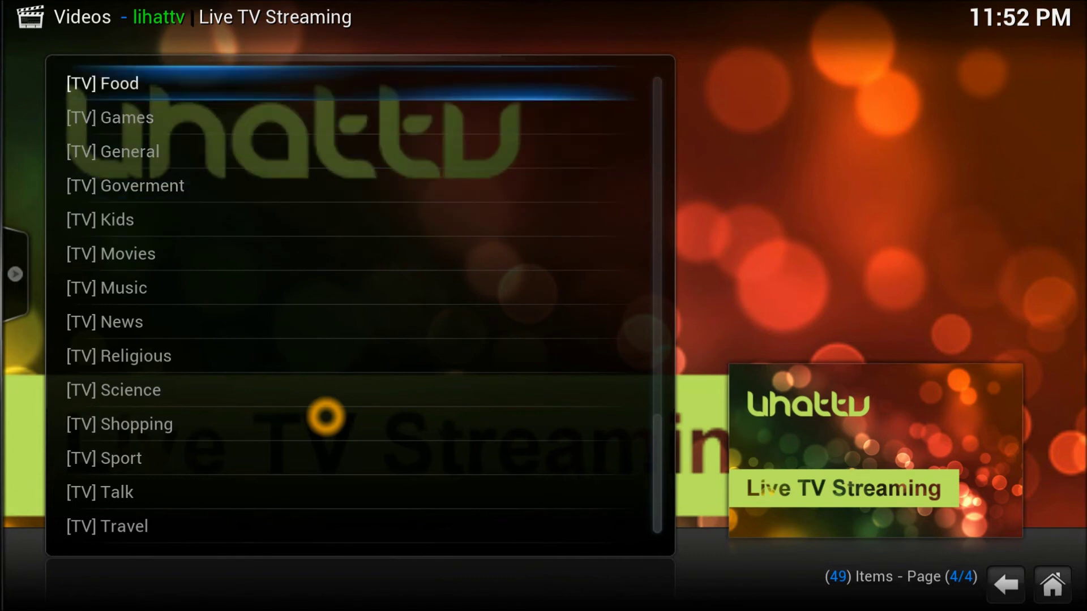
scroll(326, 417, "down", 6)
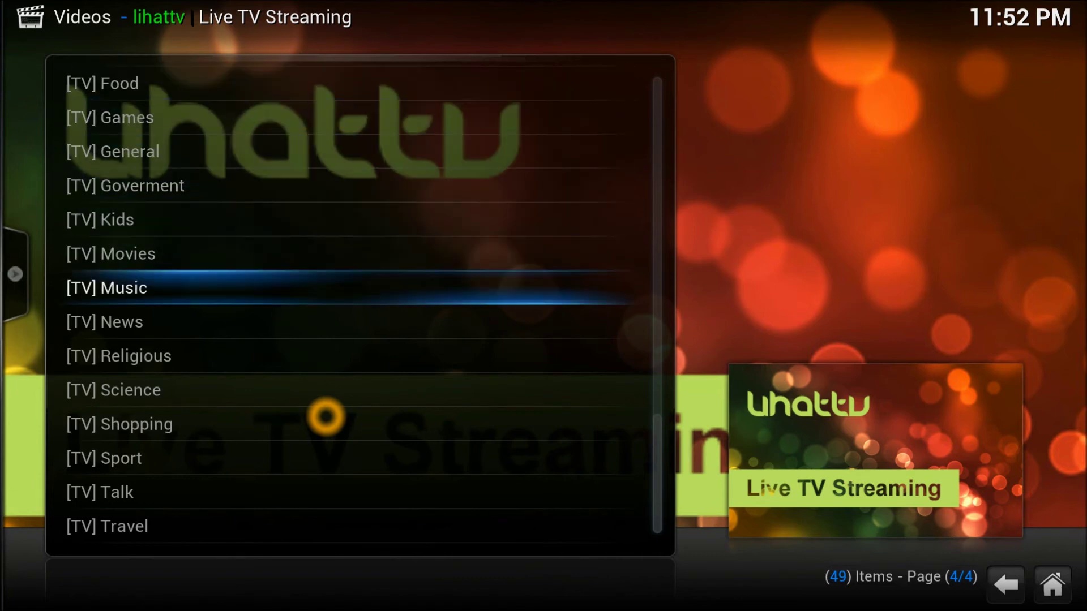
scroll(326, 417, "down", 1)
key("Return")
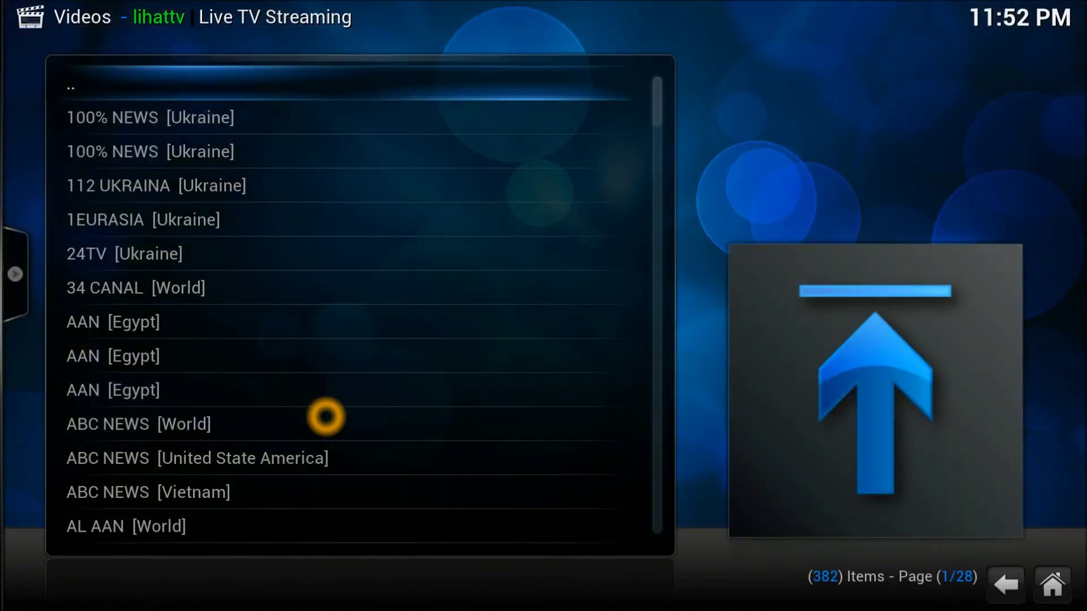
scroll(326, 417, "down", 3)
scroll(326, 417, "down", 9)
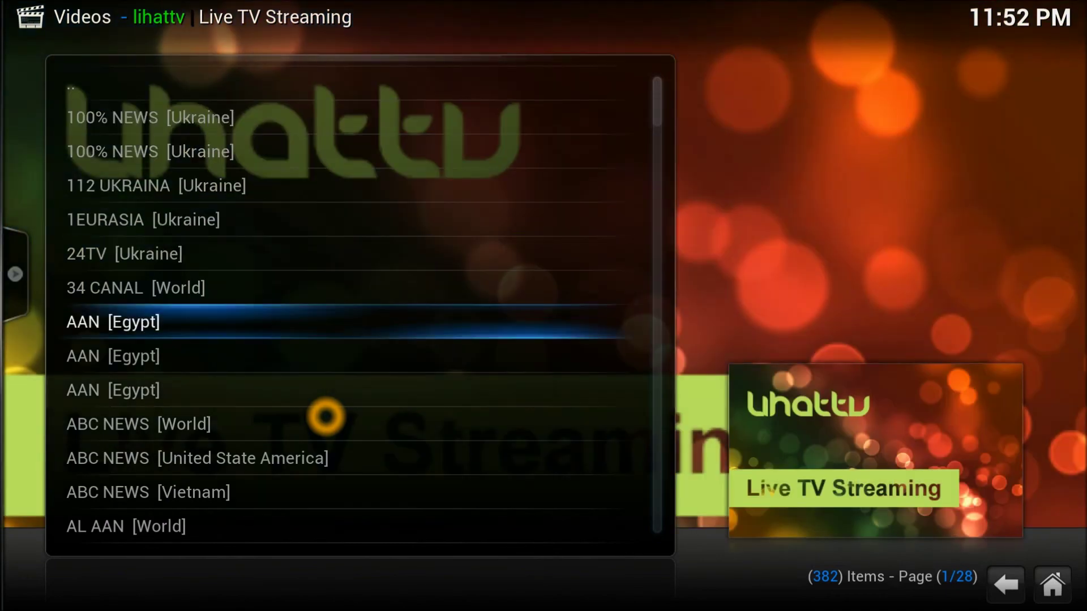
scroll(326, 417, "down", 7)
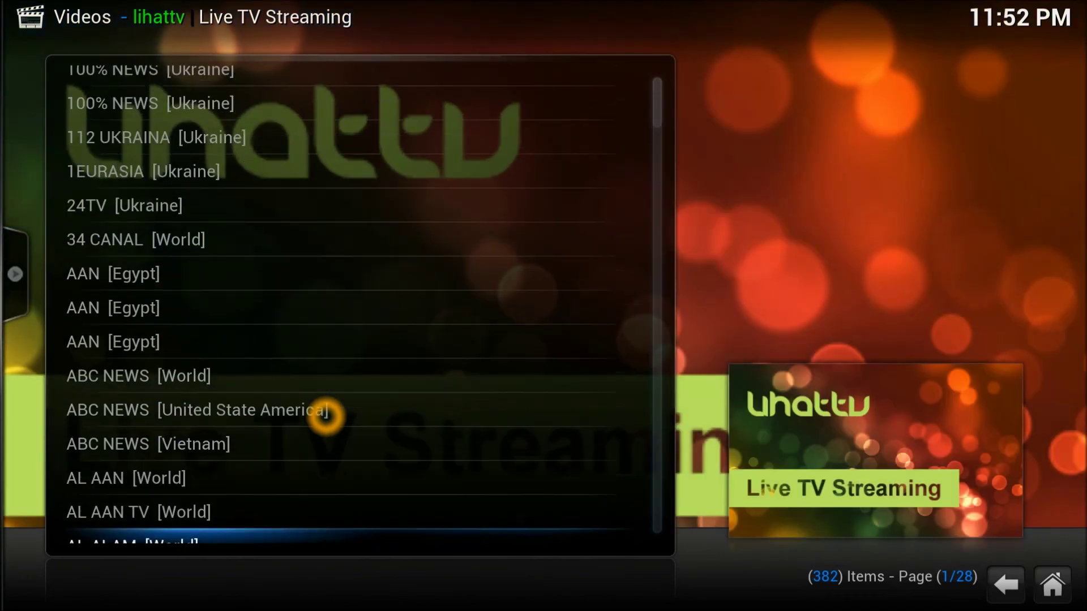
scroll(326, 417, "down", 7)
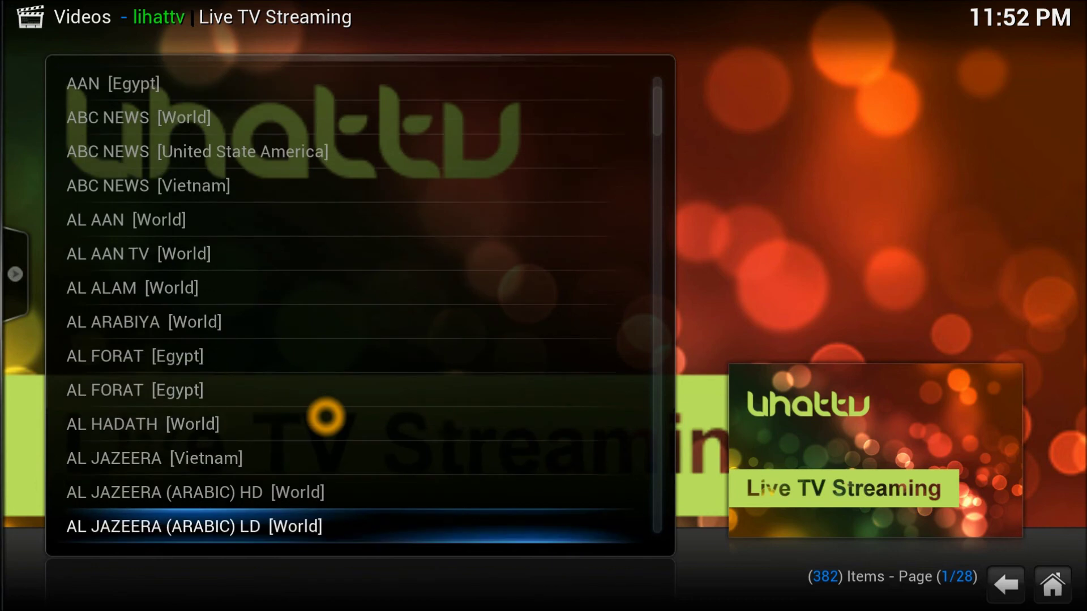
scroll(326, 417, "down", 1)
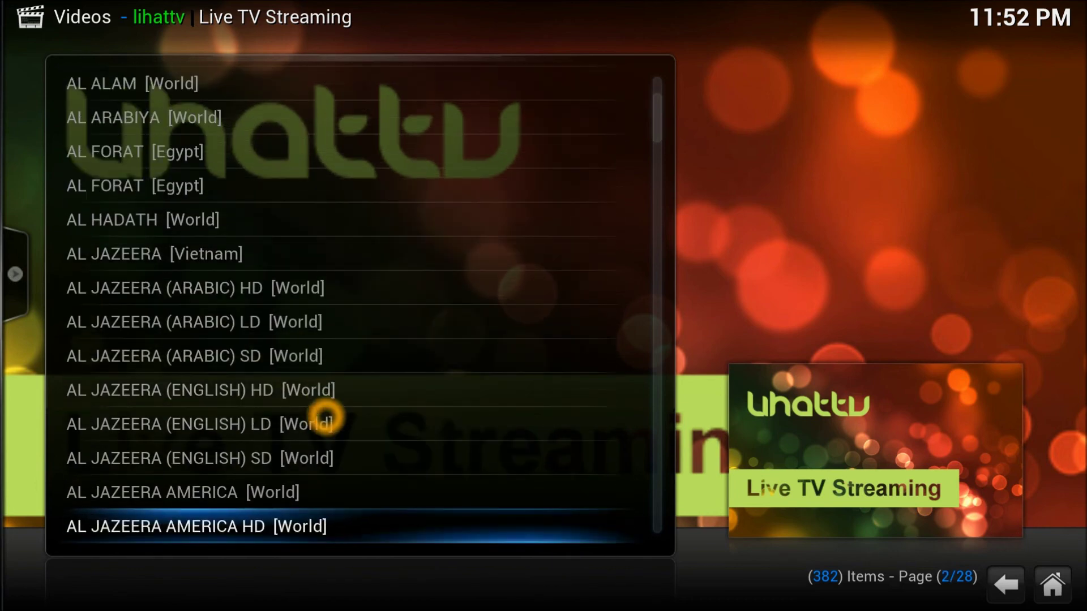
right_click(326, 418)
scroll(326, 417, "down", 2)
scroll(326, 417, "down", 6)
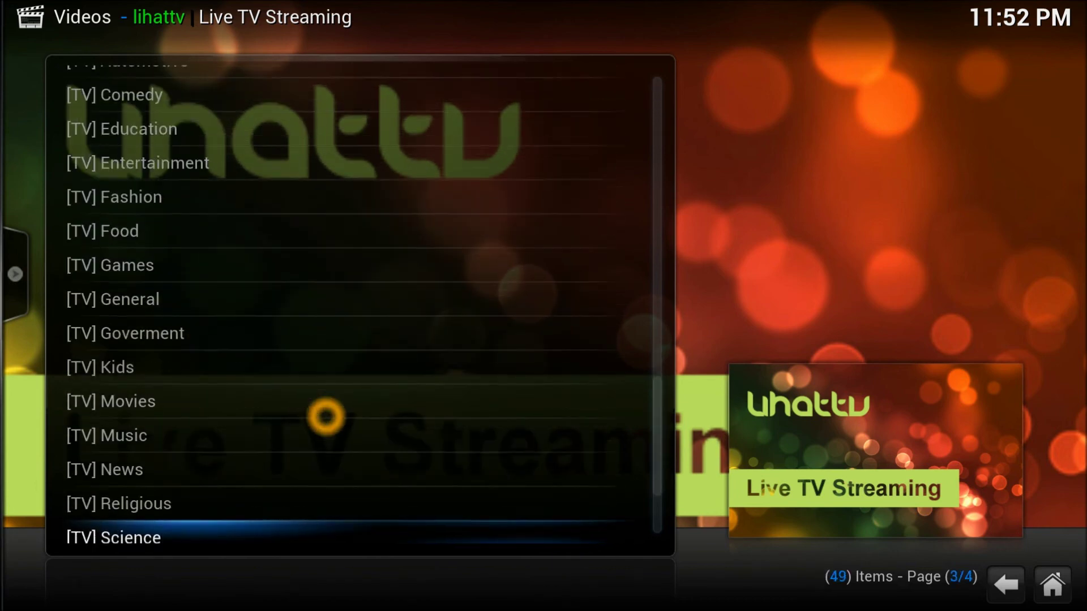
scroll(326, 418, "down", 2)
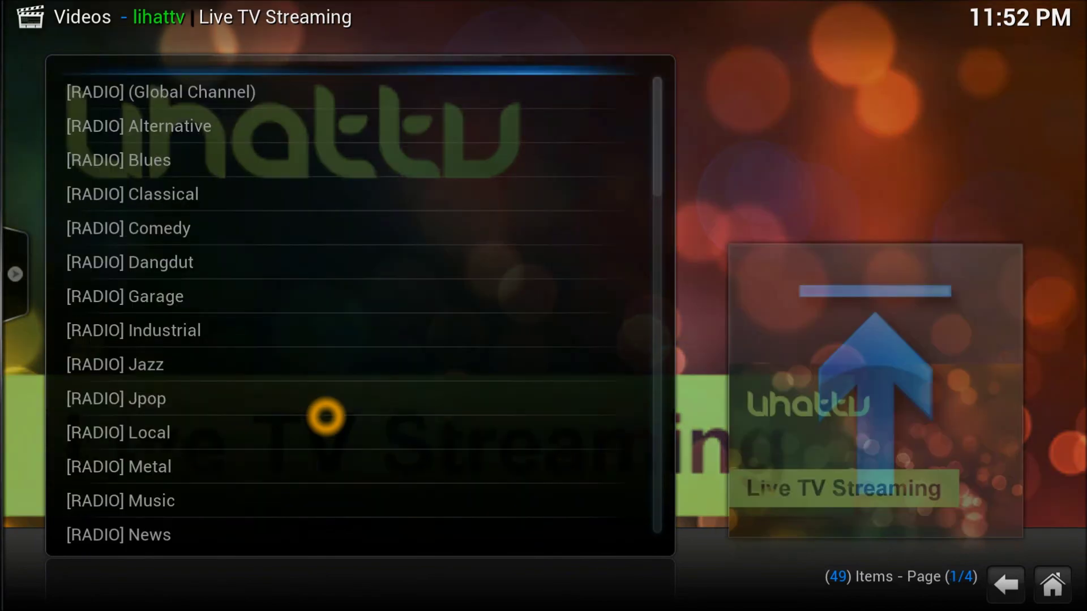
scroll(326, 418, "down", 1)
scroll(326, 417, "down", 8)
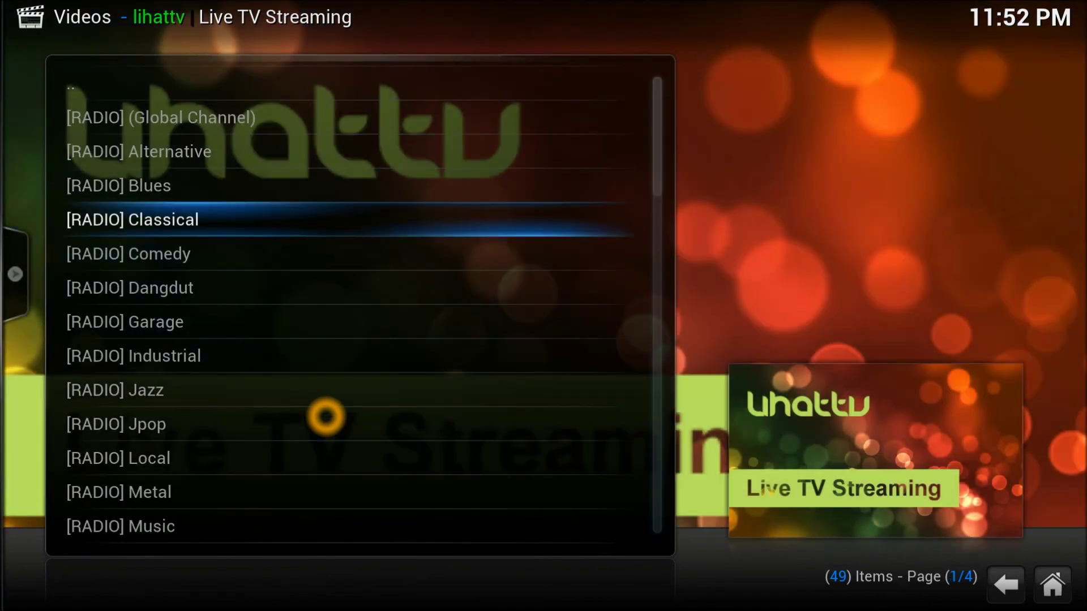
scroll(326, 417, "down", 6)
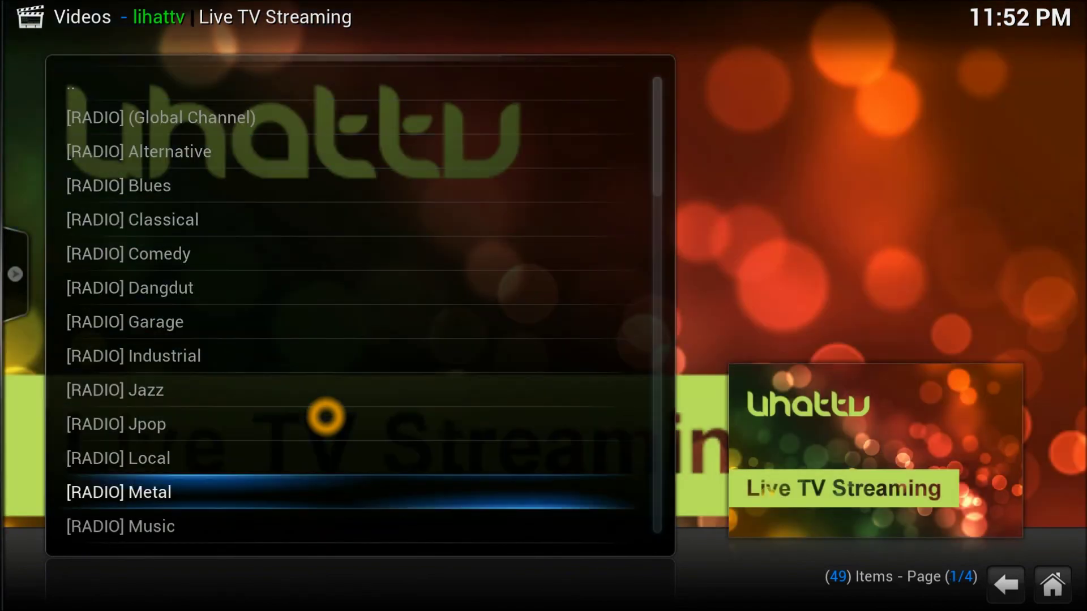
scroll(326, 417, "down", 4)
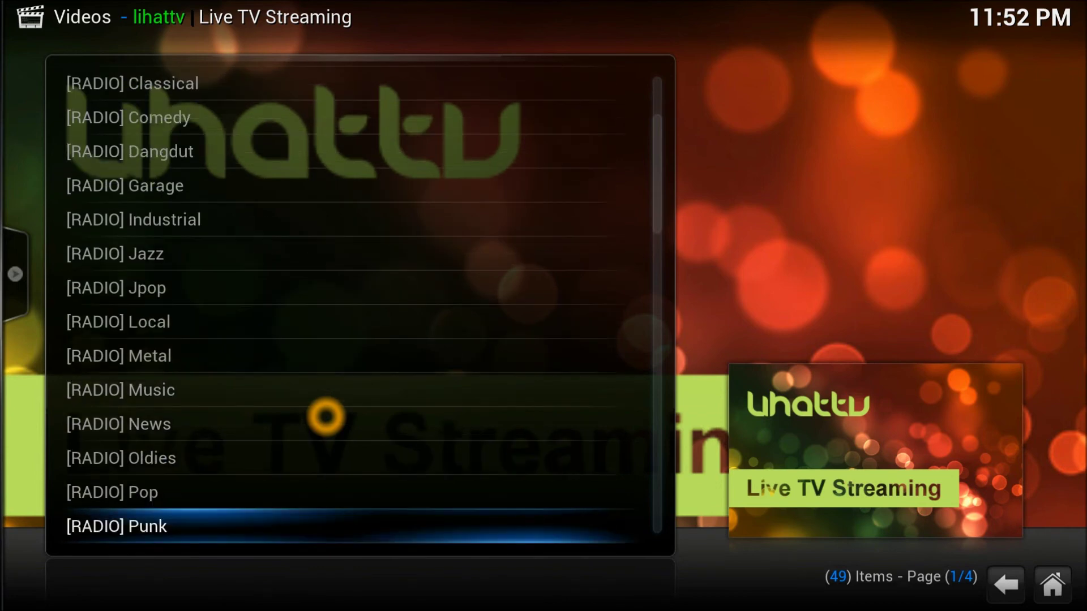
scroll(326, 417, "down", 1)
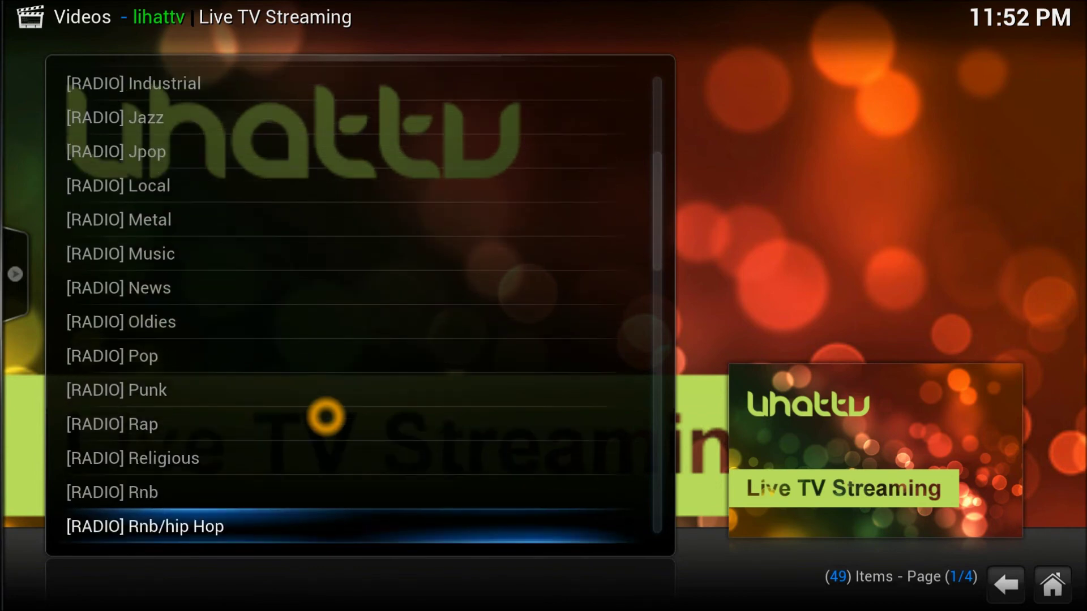
scroll(326, 418, "down", 2)
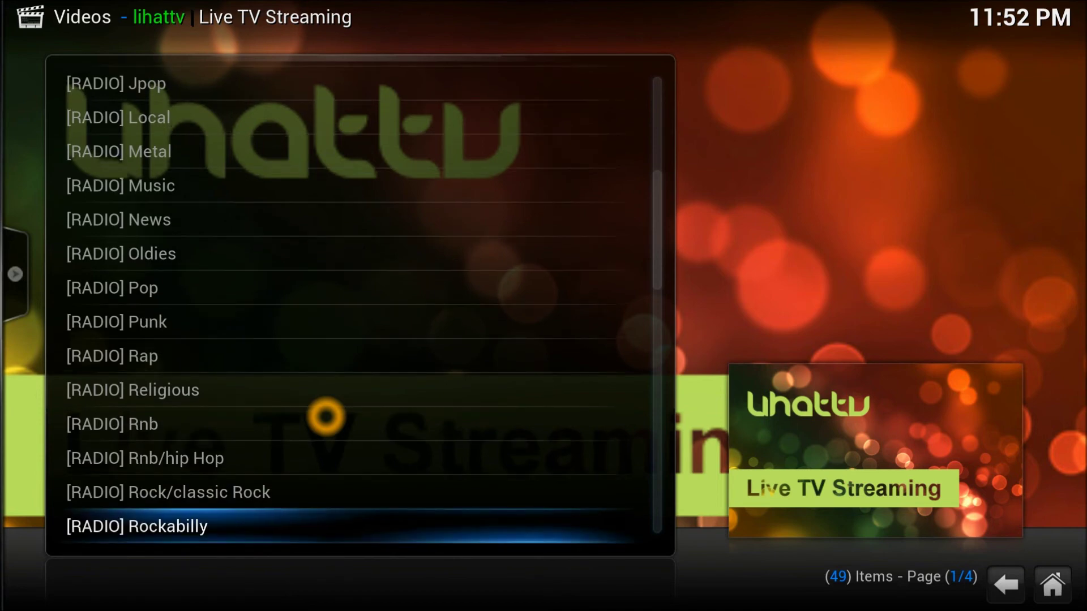
Return to the add-on's main menu and search lihattv for 'hbo'.
key("BackSpace")
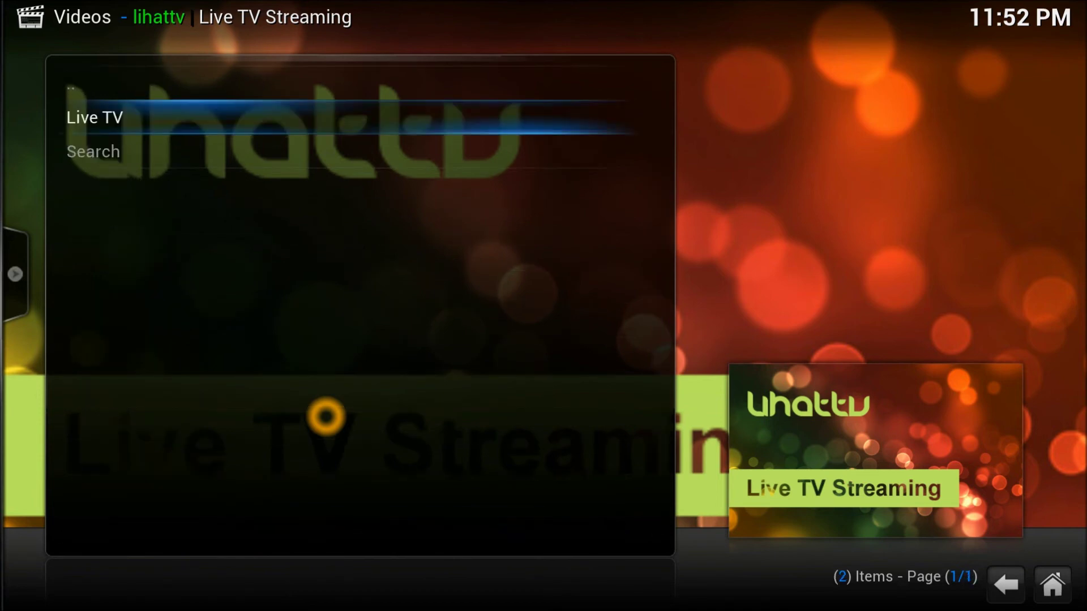
scroll(326, 418, "down", 1)
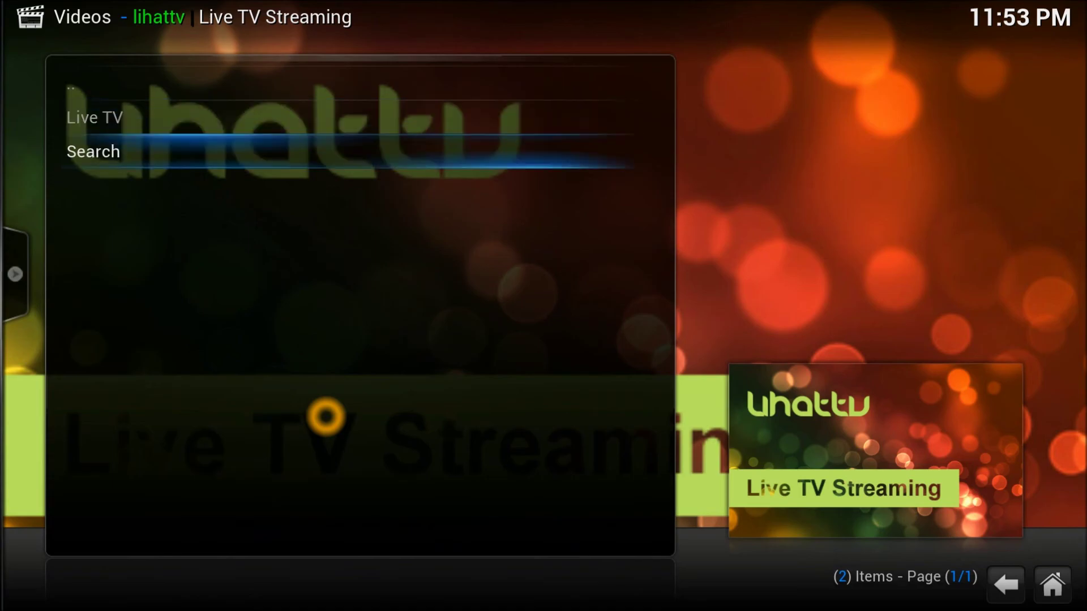
key("Return")
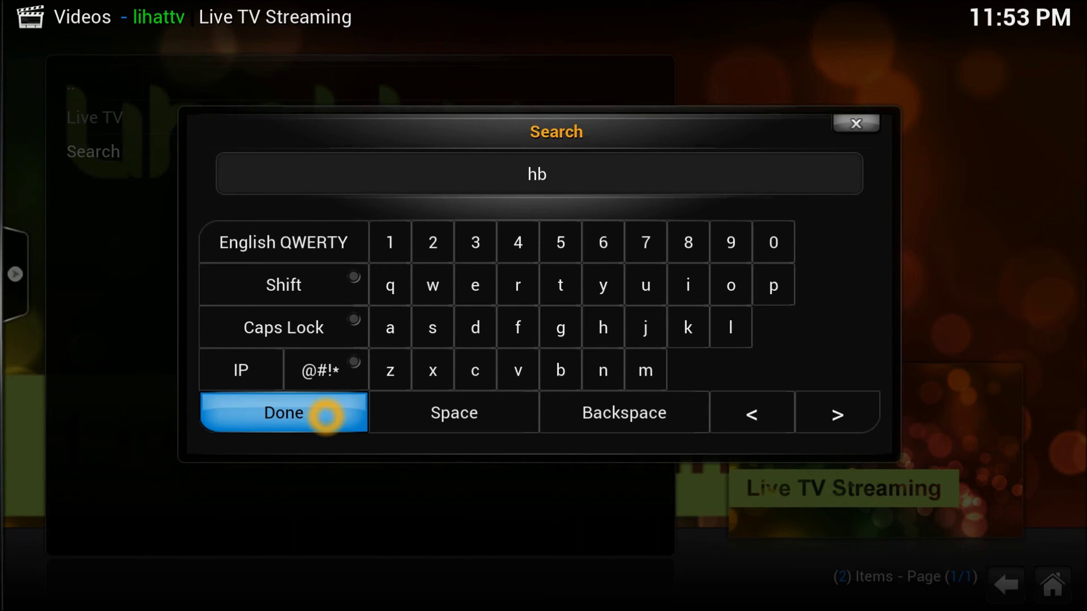
type("o")
left_click(326, 416)
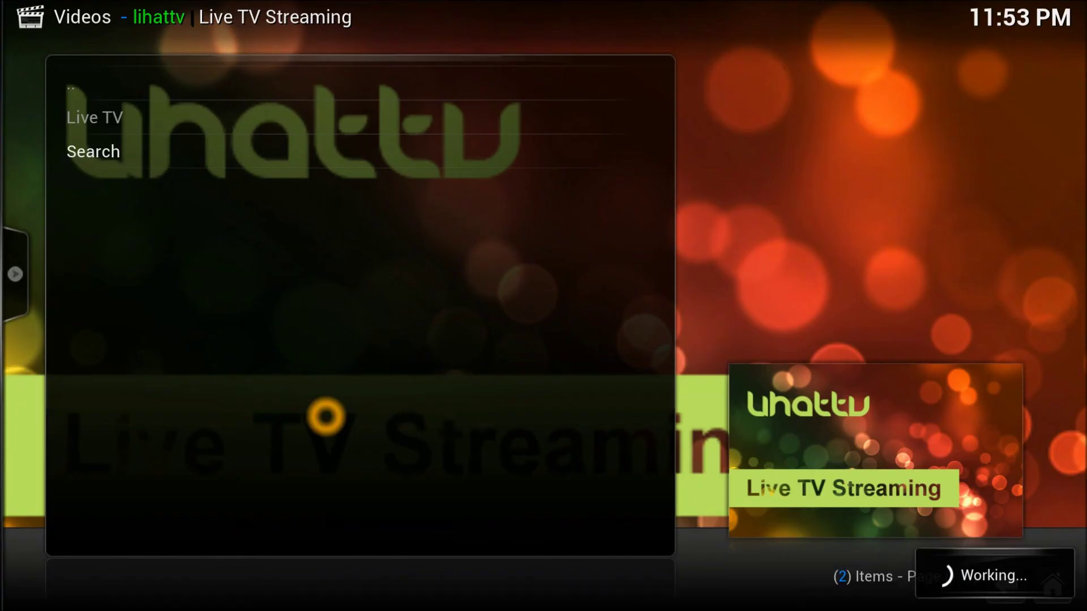
Play the first [TV] HBO (Movies) result from the hbo search.
key("Down")
key("Down")
key("Down")
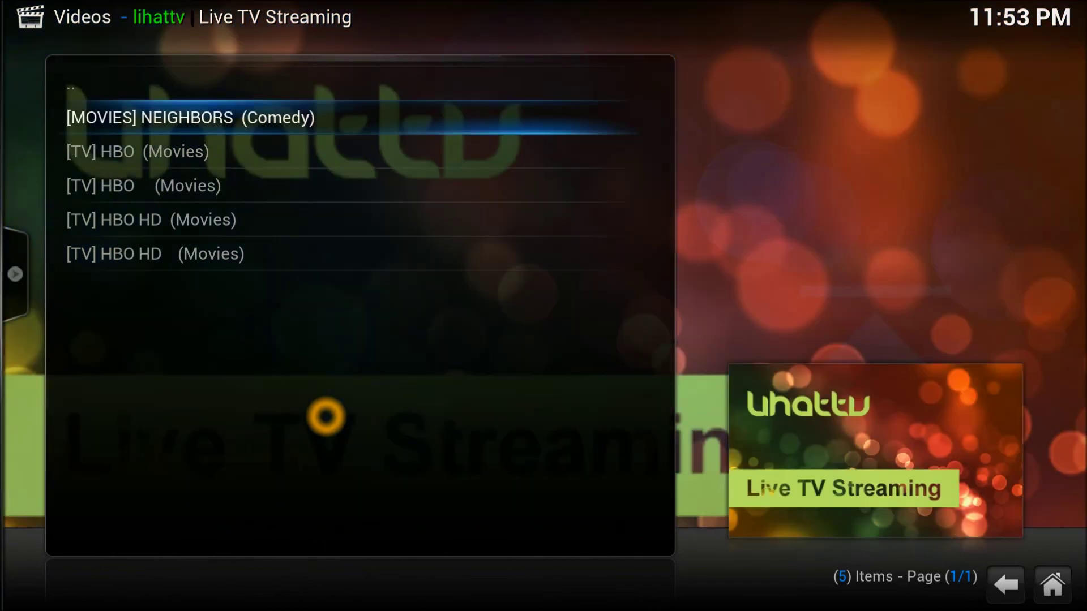
key("Up")
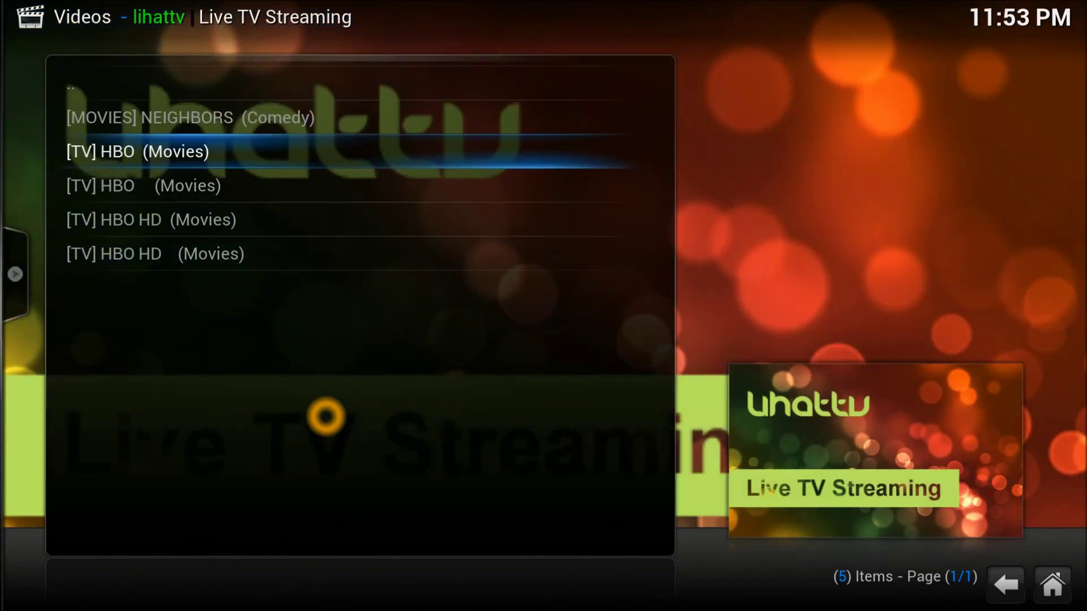
key("Return")
Try the second [TV] HBO (Movies) stream, then highlight [TV] HBO HD (Movies).
key("Down")
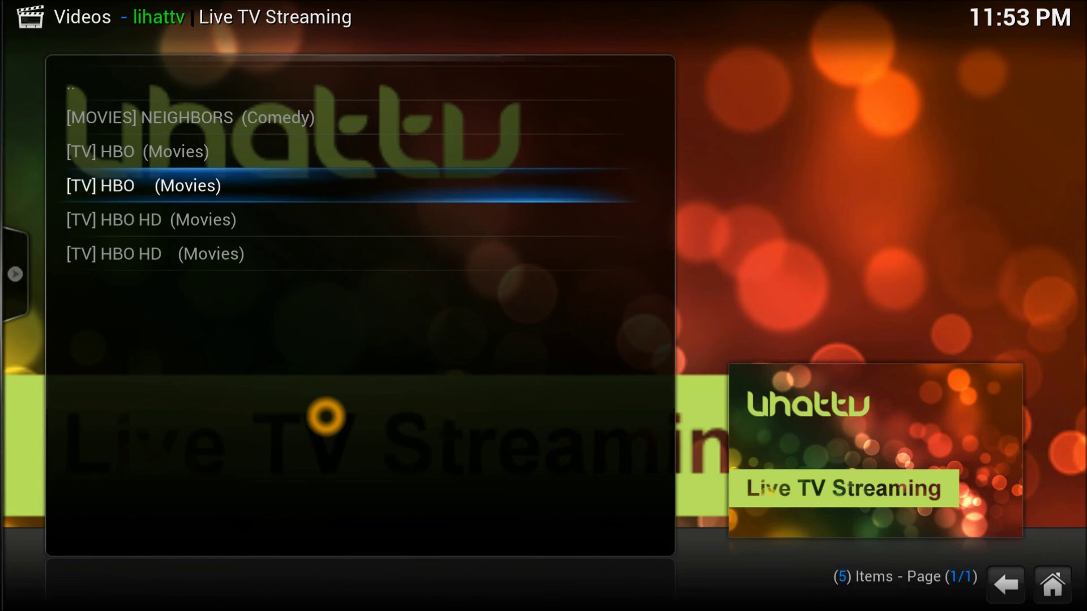
key("Return")
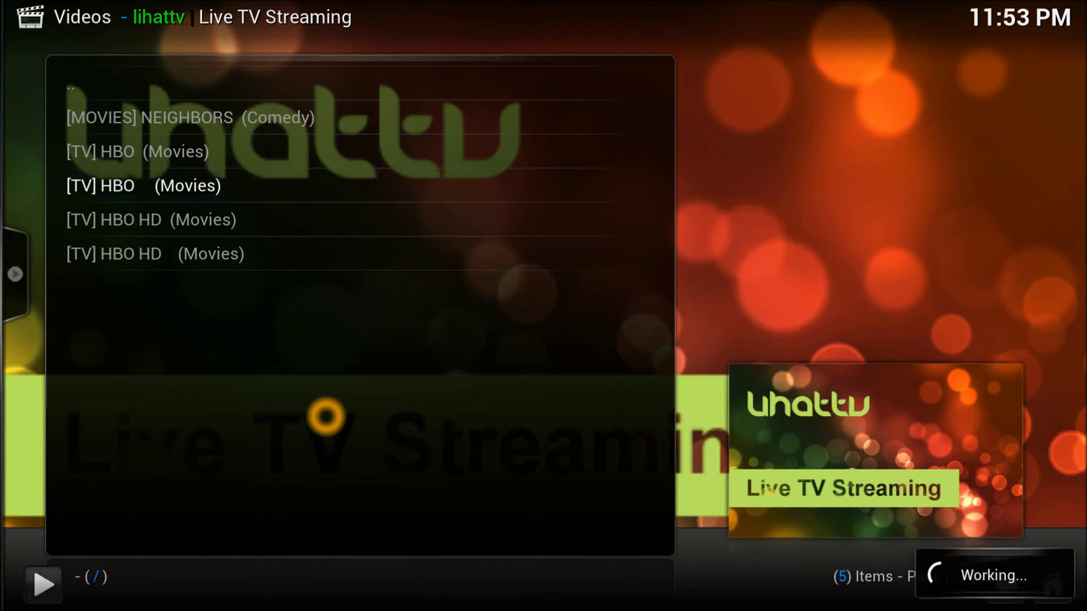
key("Down")
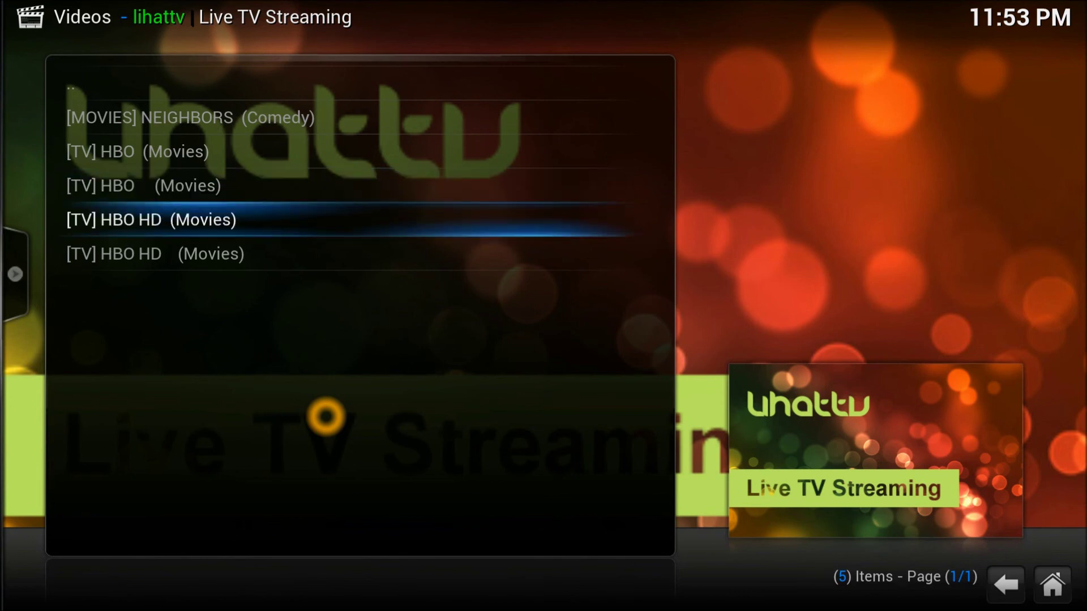
Play the [TV] HBO HD (Movies) stream briefly at 720p, then stop playback.
key("Return")
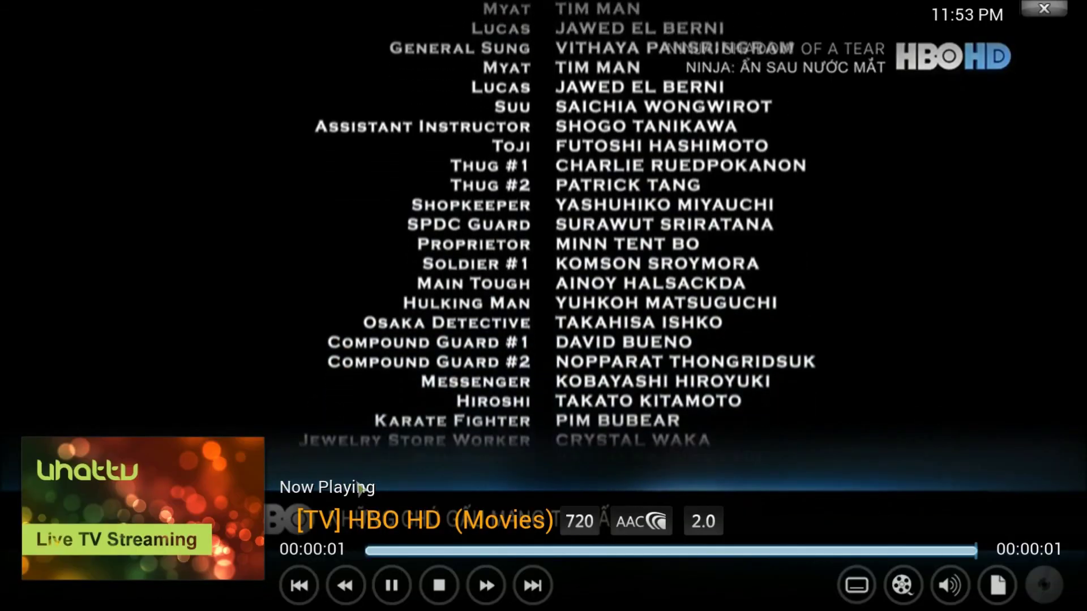
left_click(439, 586)
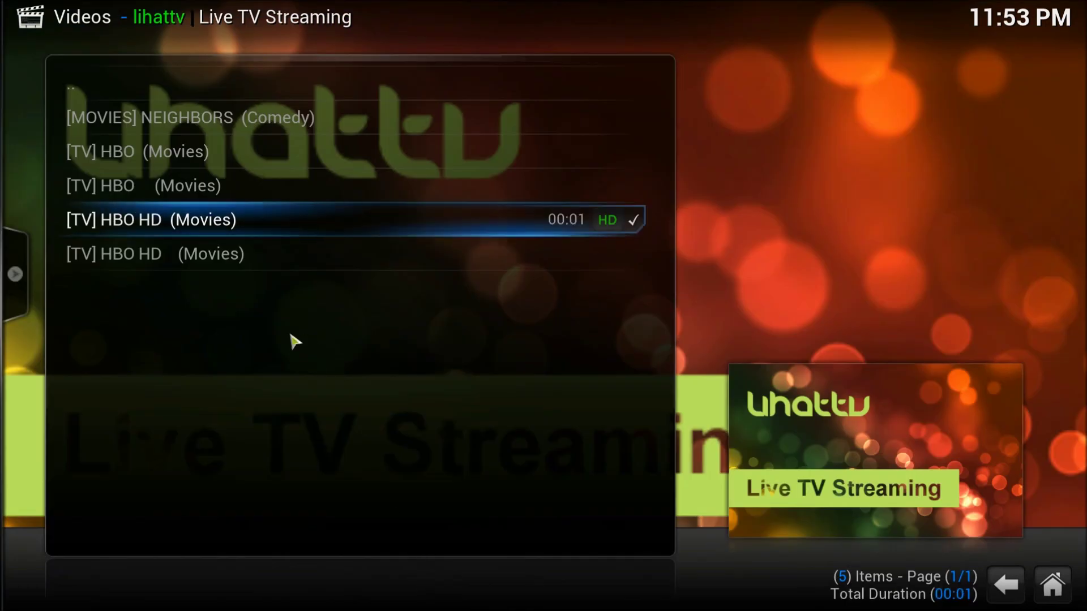